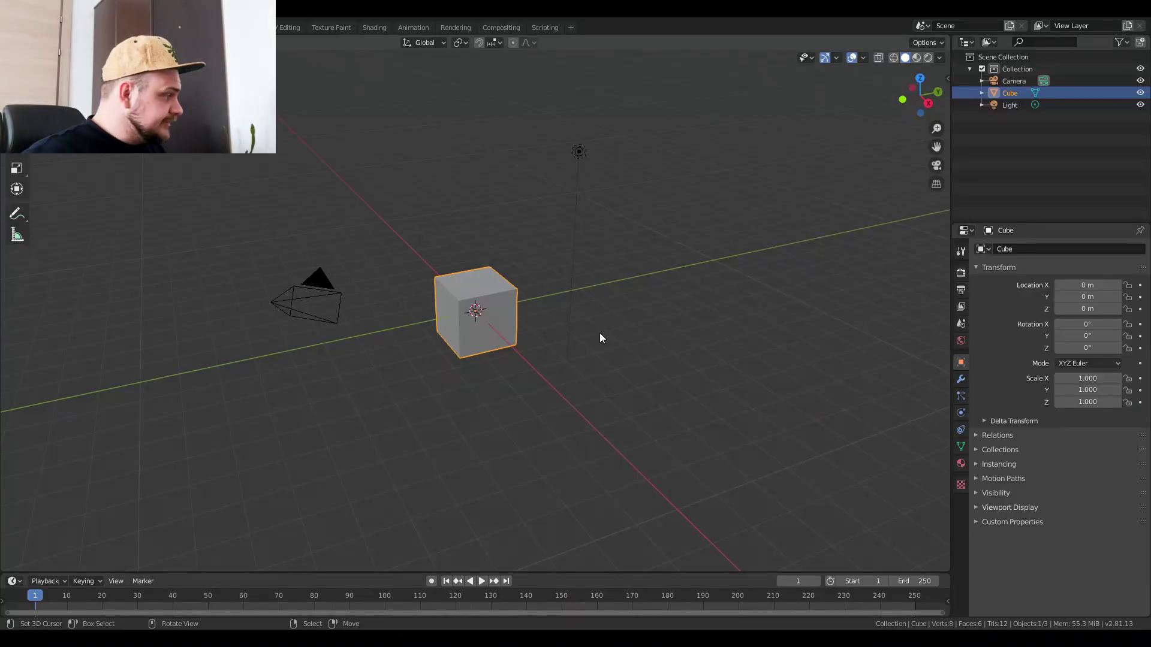
Delete the default camera, cube and light to empty the scene
{"action": "key", "text": "a"}
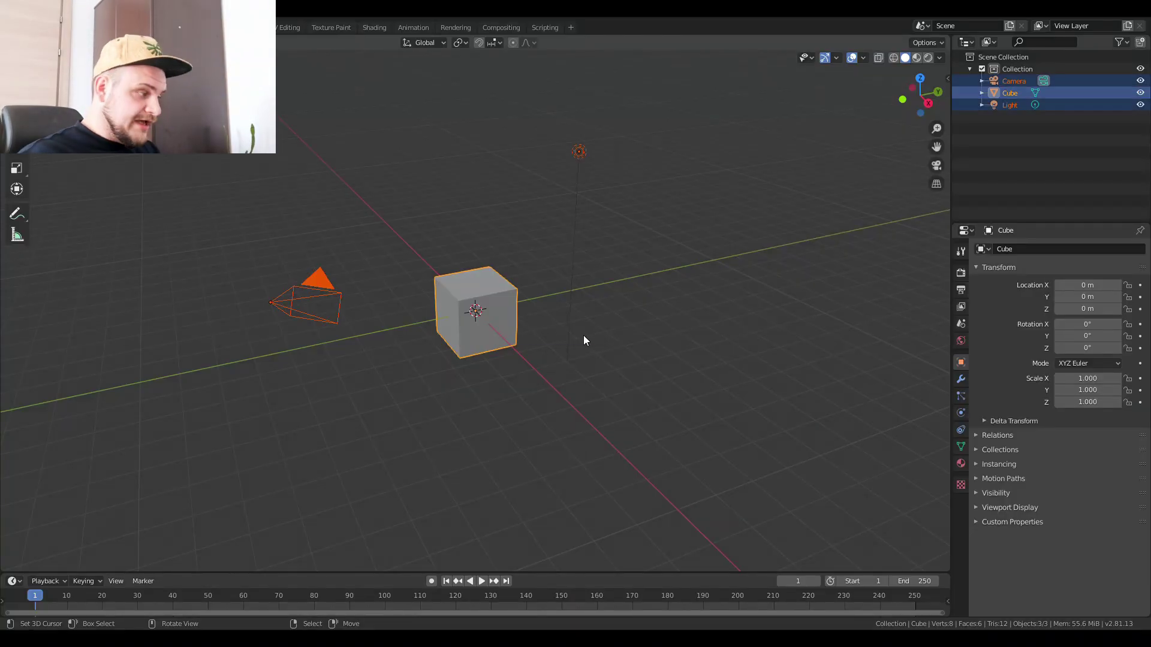
{"action": "key", "text": "x"}
{"action": "left_click", "coordinate": [570, 331]}
{"action": "middle_click_drag", "start_coordinate": [570, 332], "coordinate": [566, 290]}
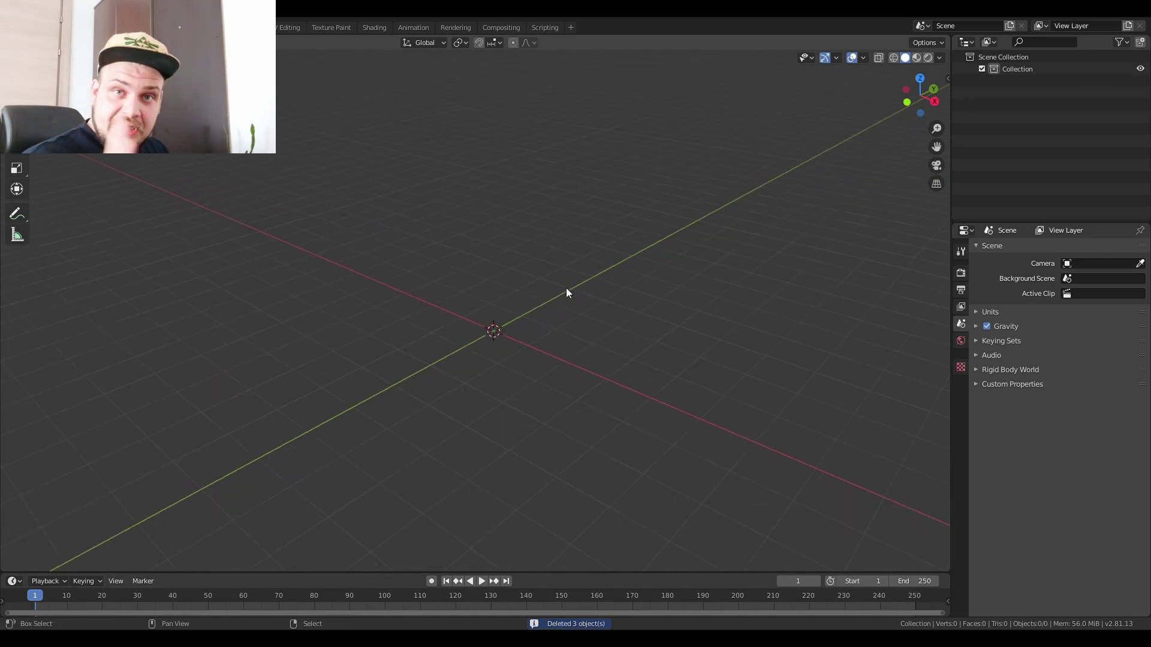
Add a cube and move it along Y to 7 m
{"action": "key", "text": "shift+a"}
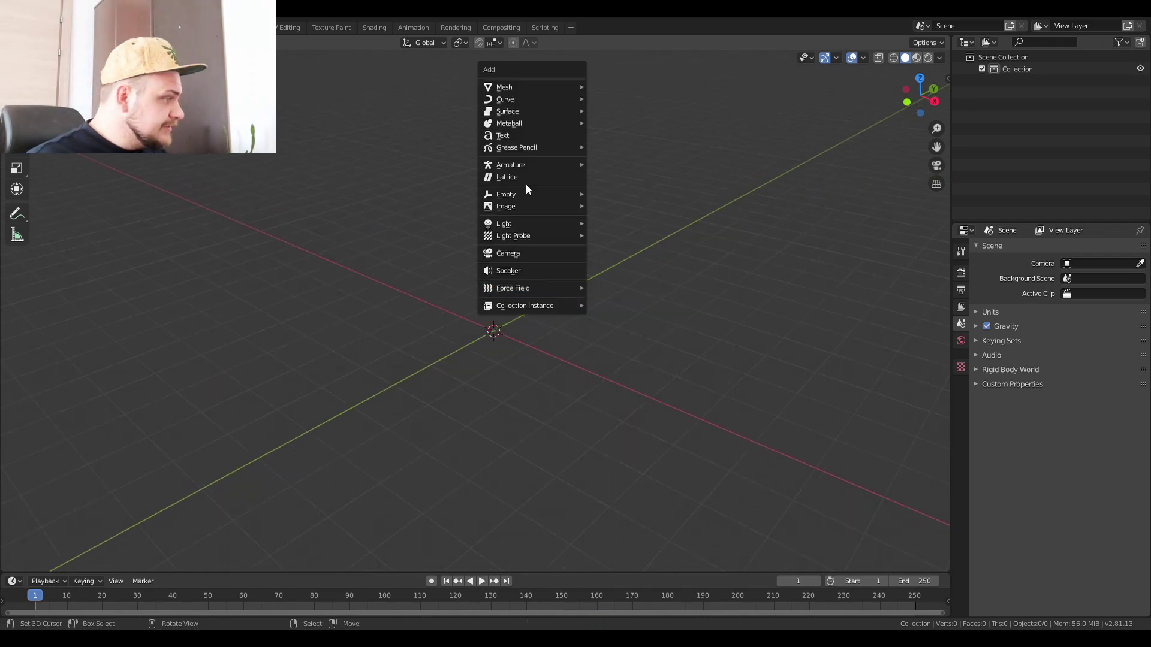
{"action": "mouse_move", "coordinate": [547, 87]}
{"action": "left_click", "coordinate": [605, 102]}
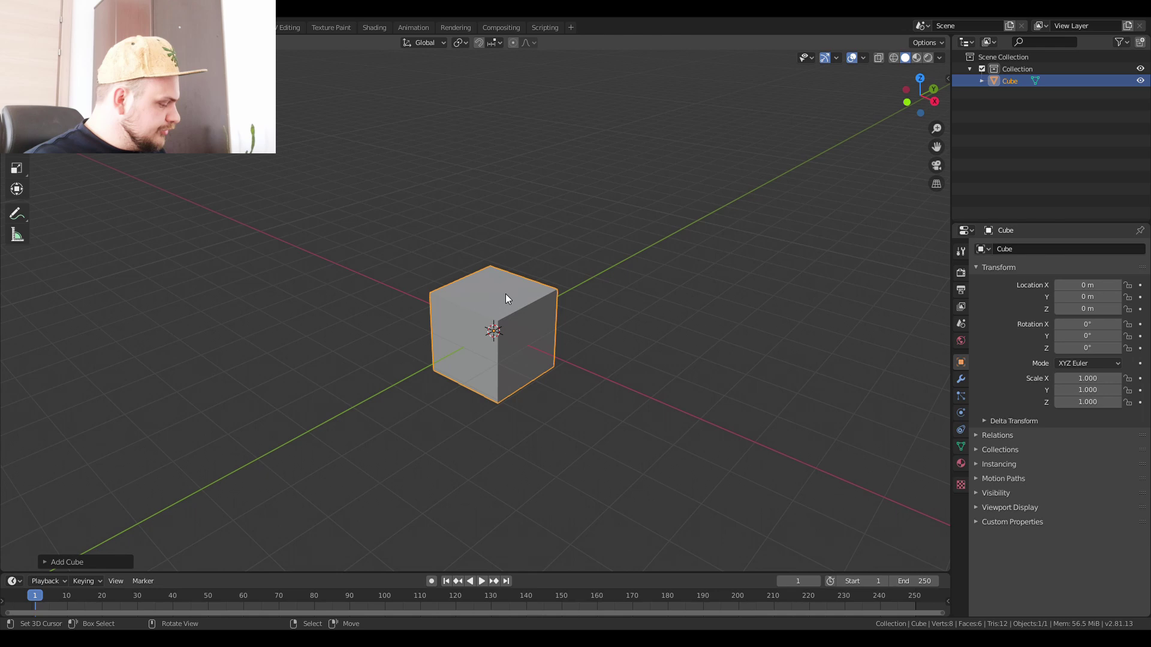
{"action": "key", "text": "g"}
{"action": "key", "text": "y"}
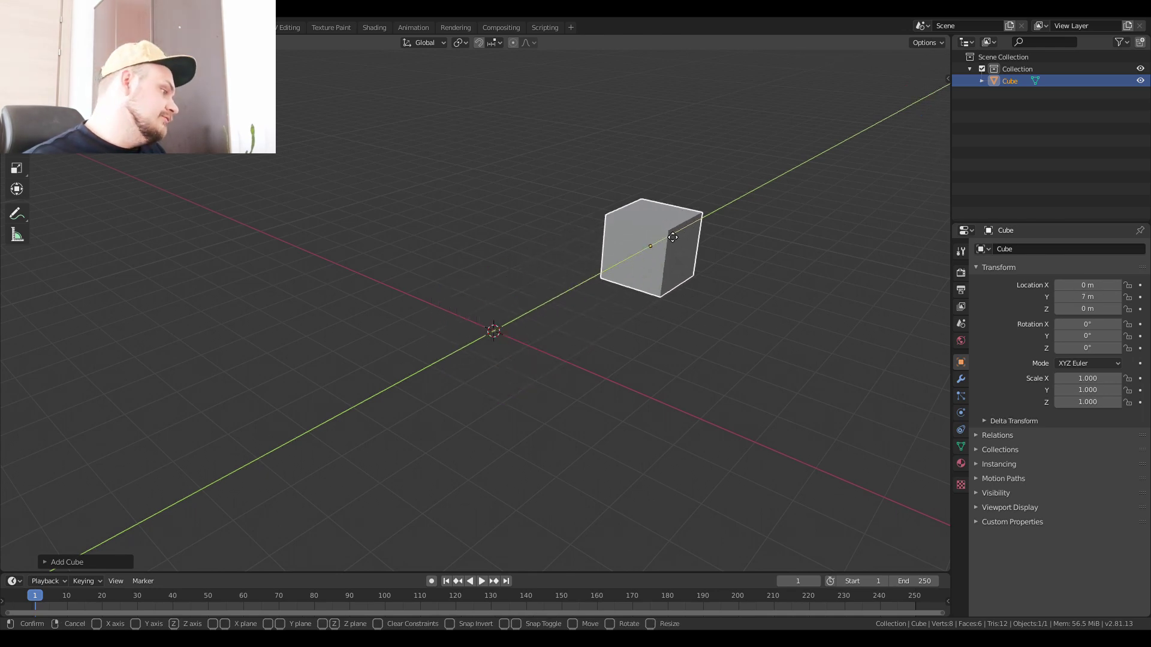
{"action": "left_click", "coordinate": [673, 238]}
{"action": "middle_click_drag", "start_coordinate": [630, 268], "coordinate": [577, 287]}
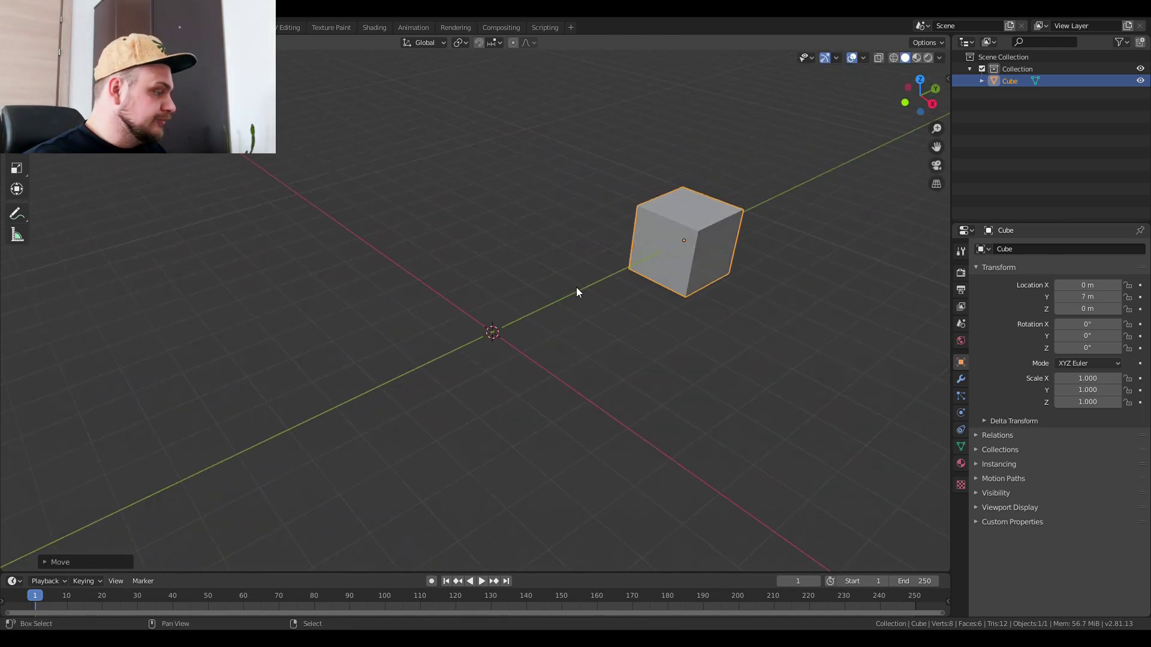
Add a UV sphere at the origin and scale it to 0.9
{"action": "key", "text": "shift+a"}
{"action": "mouse_move", "coordinate": [569, 345]}
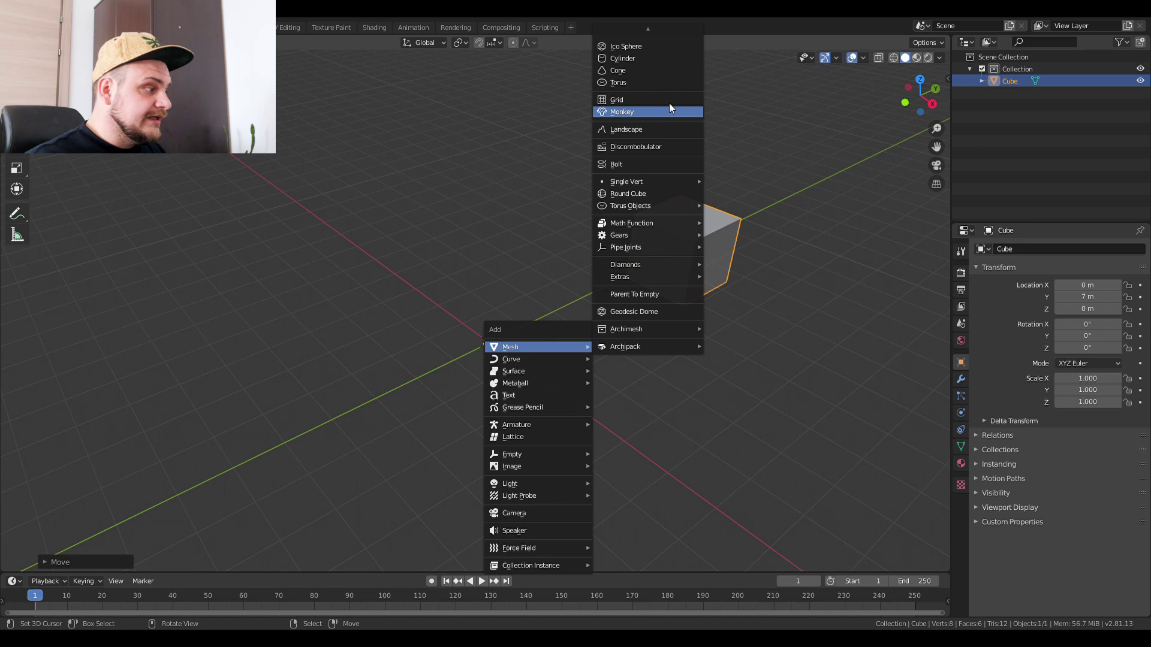
{"action": "scroll", "coordinate": [653, 59], "scroll_direction": "up", "scroll_amount": 1}
{"action": "left_click", "coordinate": [633, 51]}
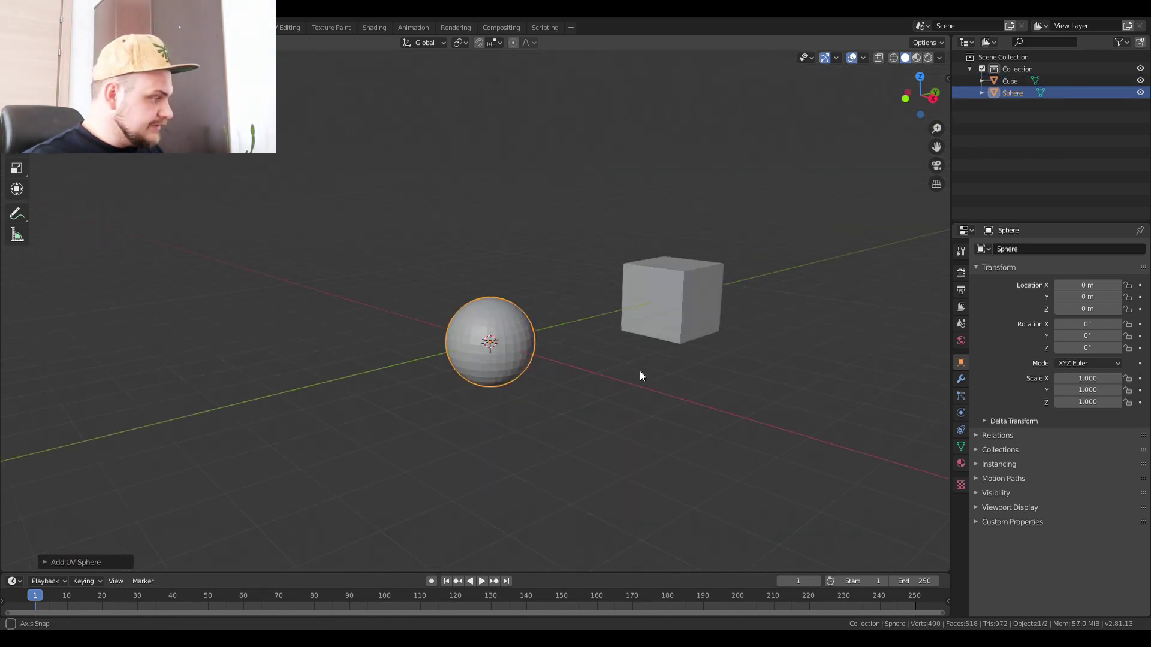
{"action": "middle_click_drag", "start_coordinate": [639, 376], "coordinate": [632, 406]}
{"action": "key", "text": "s"}
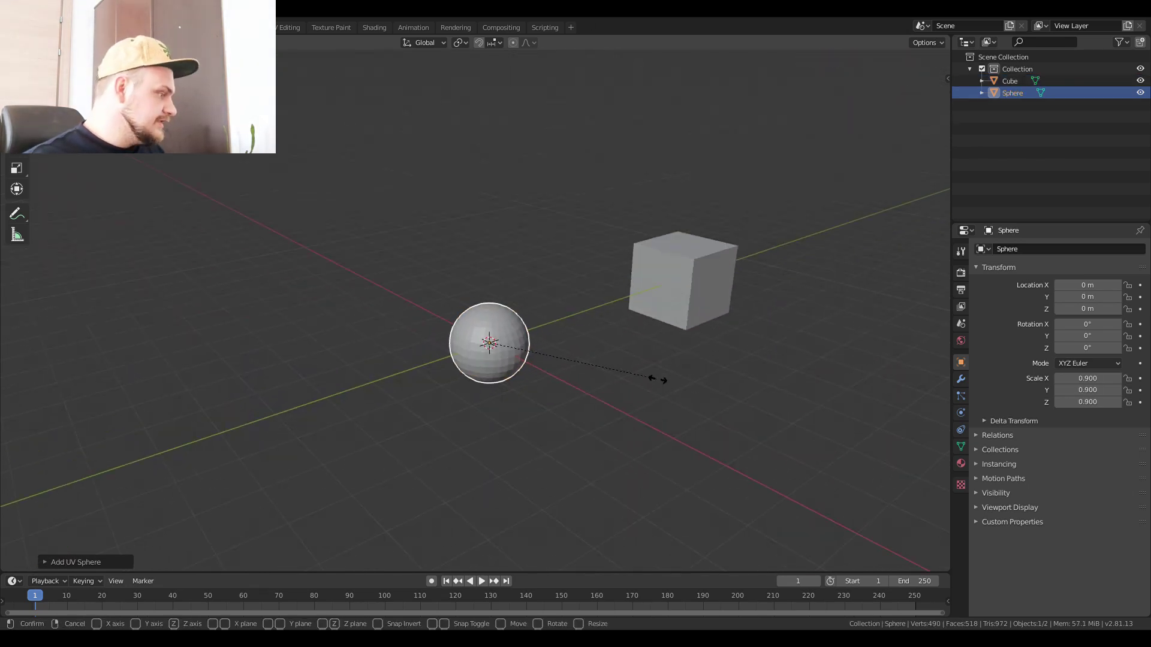
{"action": "left_click", "coordinate": [640, 381]}
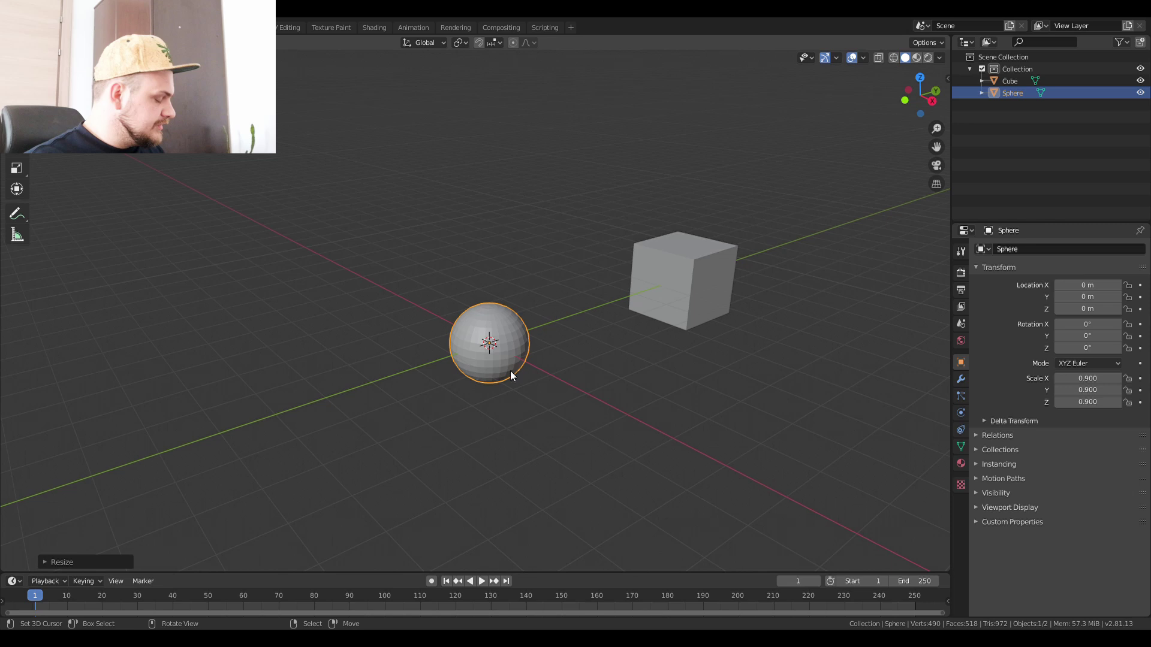
Duplicate the sphere to Y 11 m and scale the copy to 0.54
{"action": "key", "text": "shift+d"}
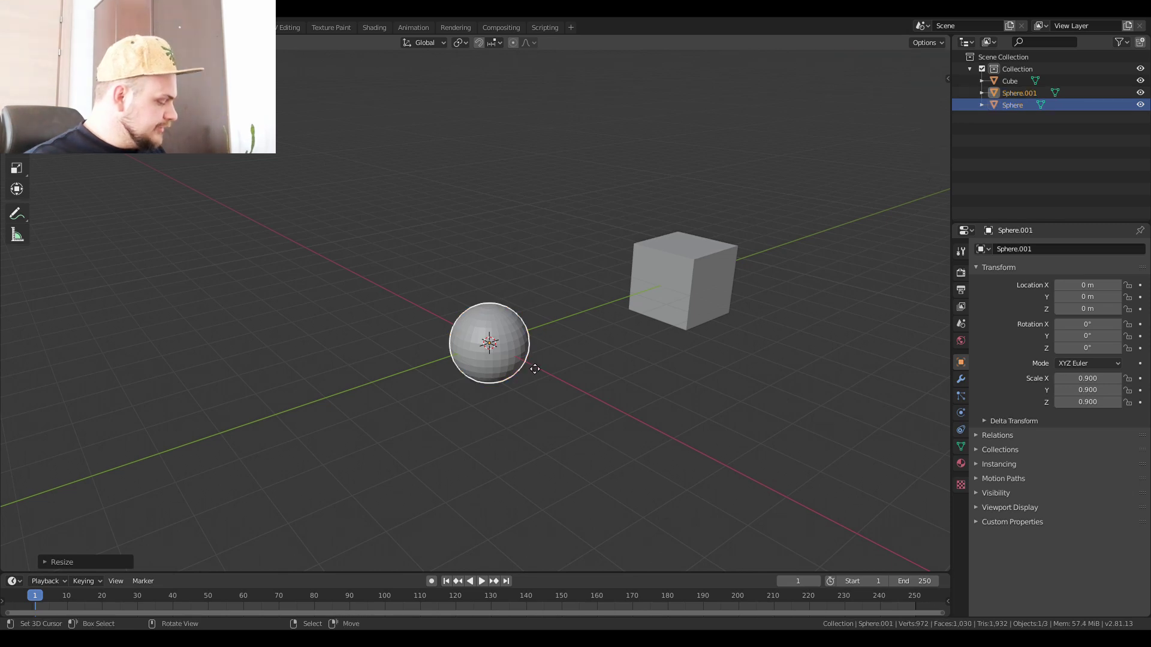
{"action": "left_click", "coordinate": [797, 288]}
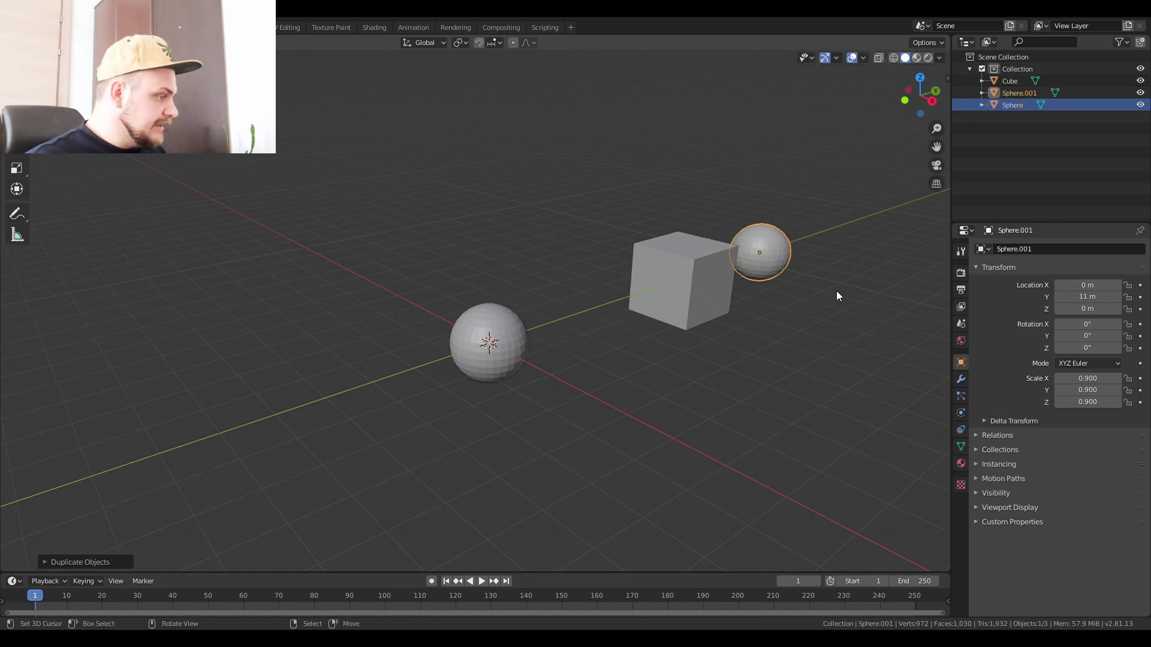
{"action": "key", "text": "s"}
{"action": "left_click", "coordinate": [797, 286]}
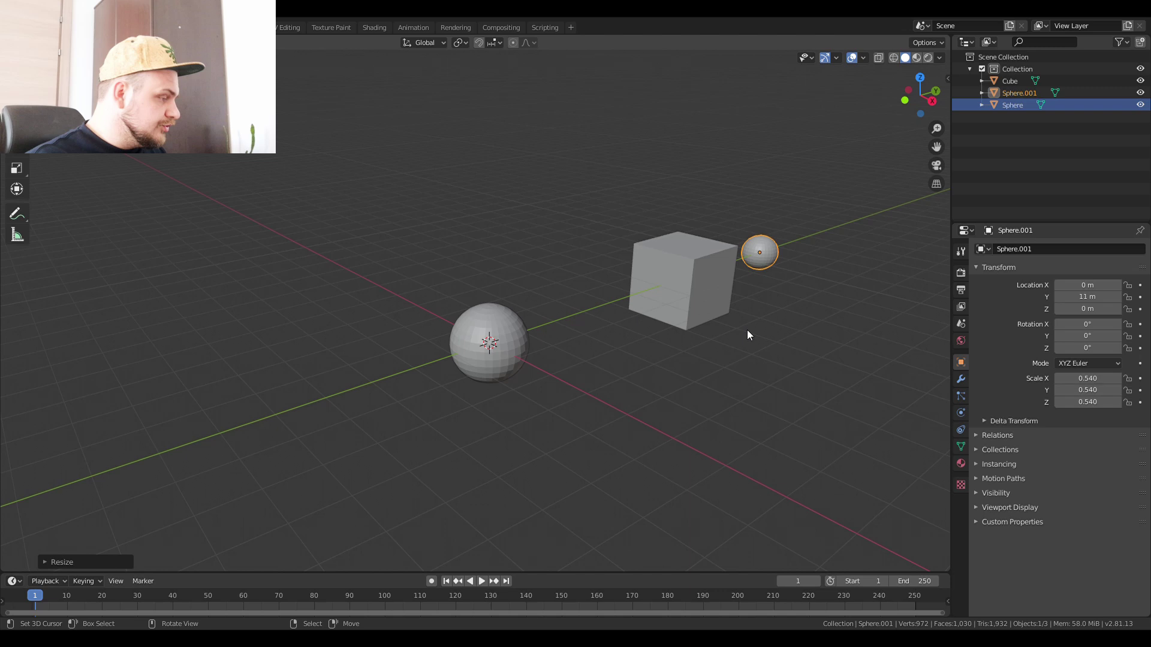
Apply scale to all three objects, then select only the cube
{"action": "key", "text": "a"}
{"action": "key", "text": "ctrl+a"}
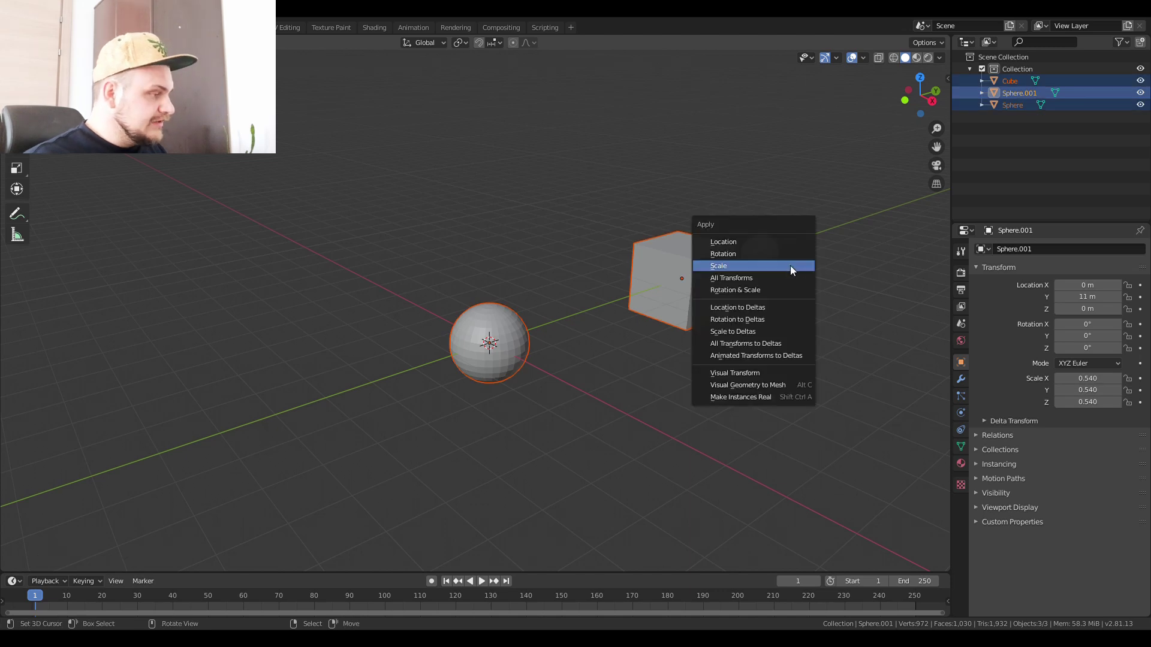
{"action": "left_click", "coordinate": [790, 265]}
{"action": "middle_click_drag", "start_coordinate": [790, 265], "coordinate": [715, 304]}
{"action": "left_click", "coordinate": [714, 305]}
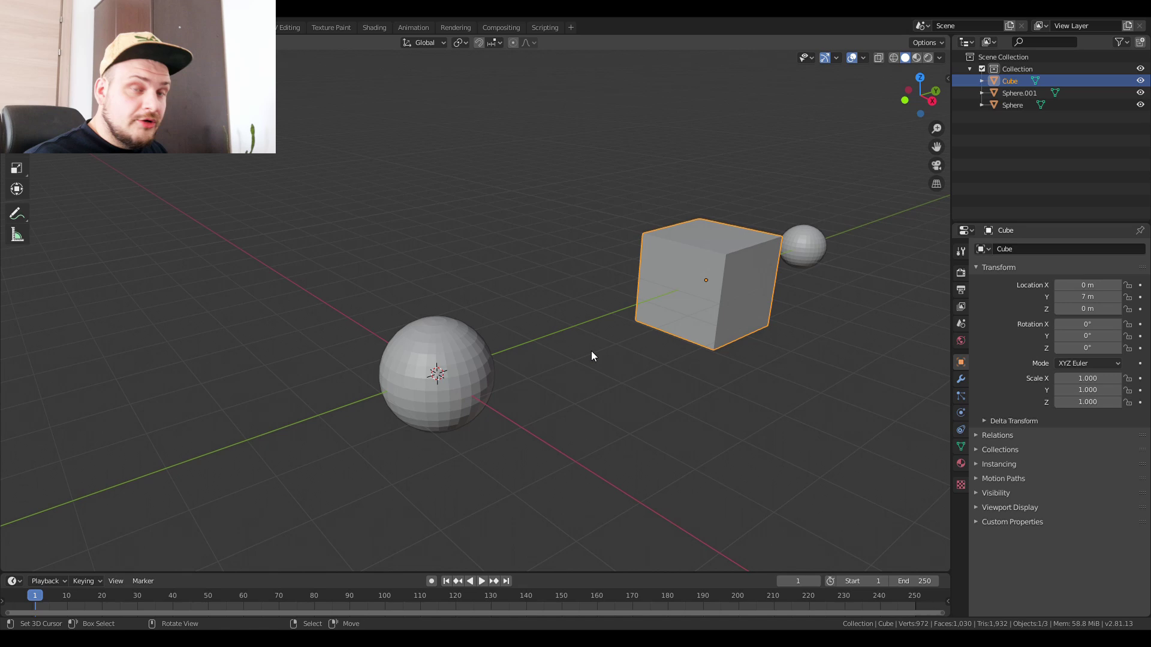
Rename the big sphere 'collision' and enable Collision physics on it
{"action": "left_click", "coordinate": [455, 385]}
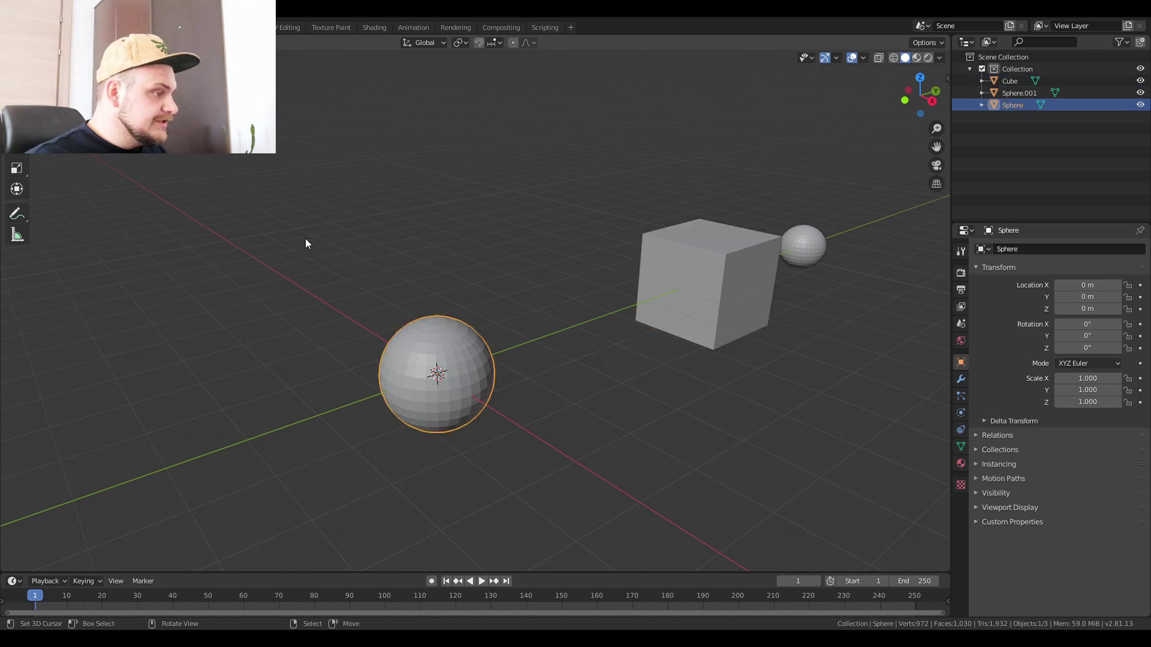
{"action": "double_click", "coordinate": [1015, 106]}
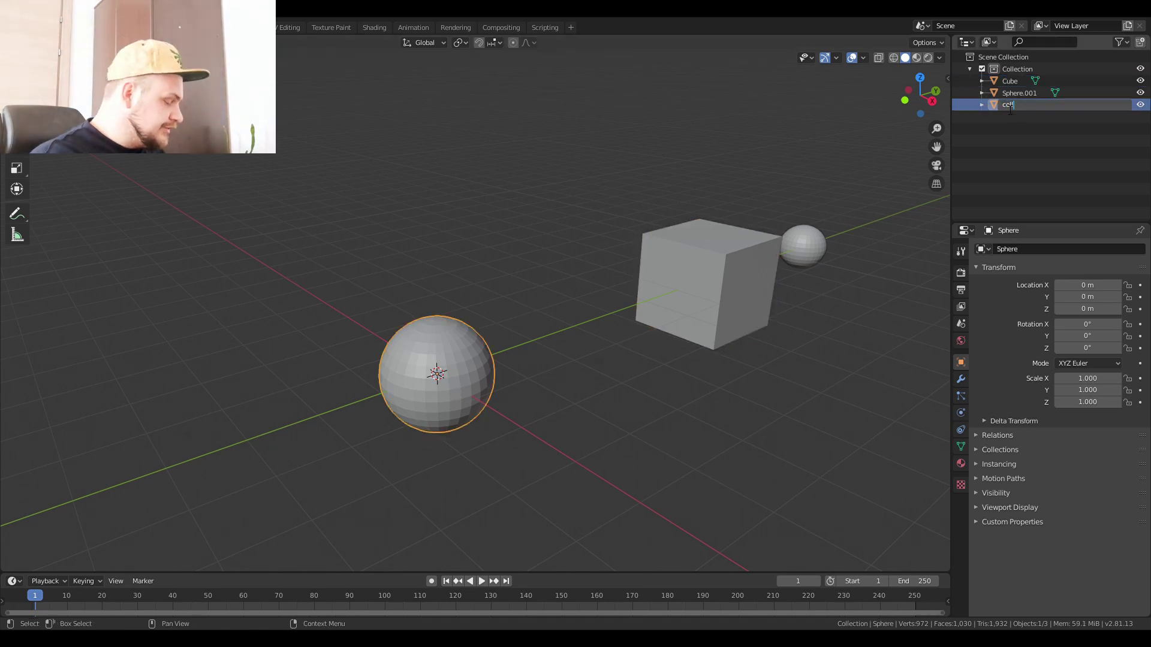
{"action": "type", "text": "collision"}
{"action": "key", "text": "Return"}
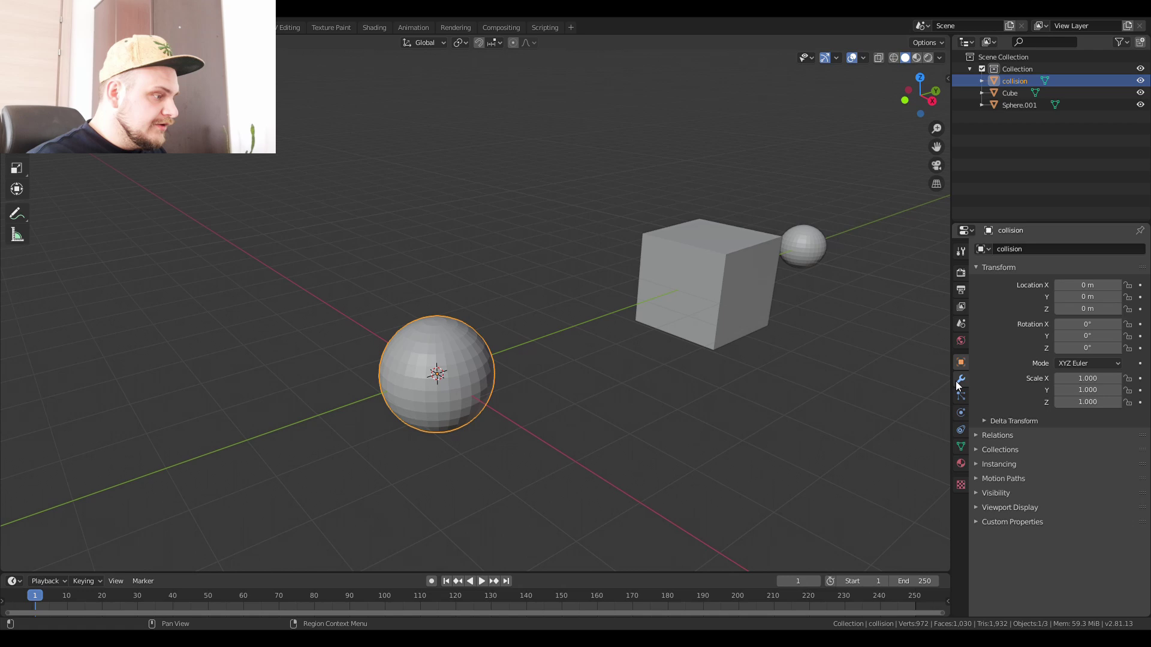
{"action": "left_click", "coordinate": [961, 413]}
{"action": "left_click", "coordinate": [1020, 277]}
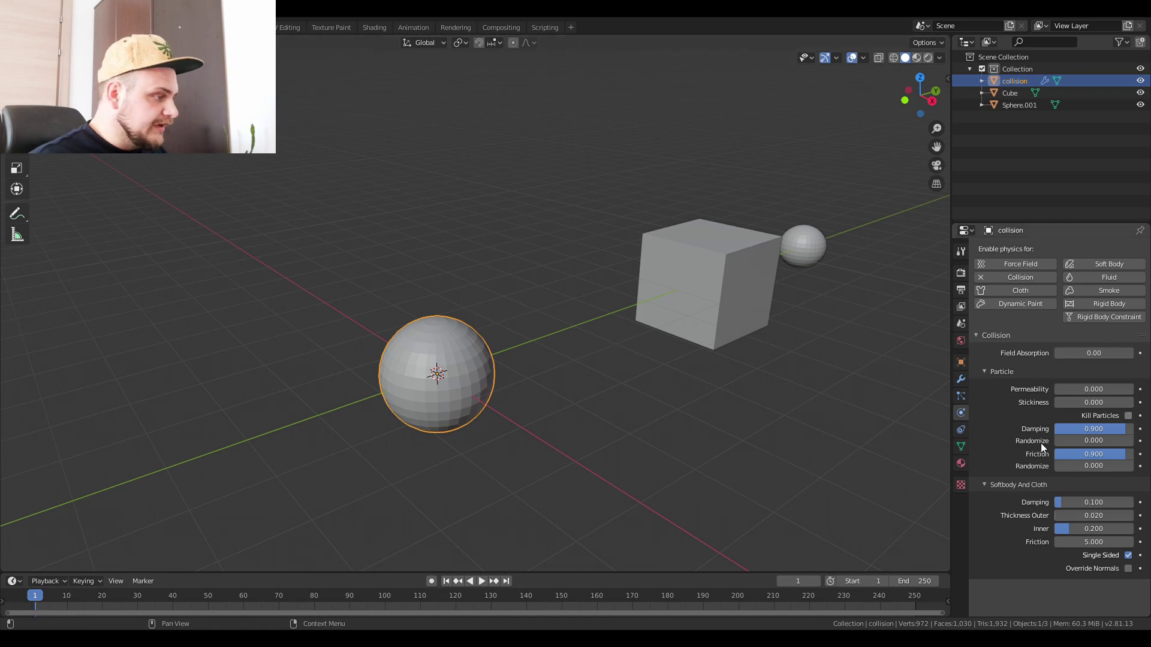
Rename Sphere.001 to 'particle' and the cube to 'system'
{"action": "left_click", "coordinate": [1019, 107]}
{"action": "double_click", "coordinate": [1018, 109]}
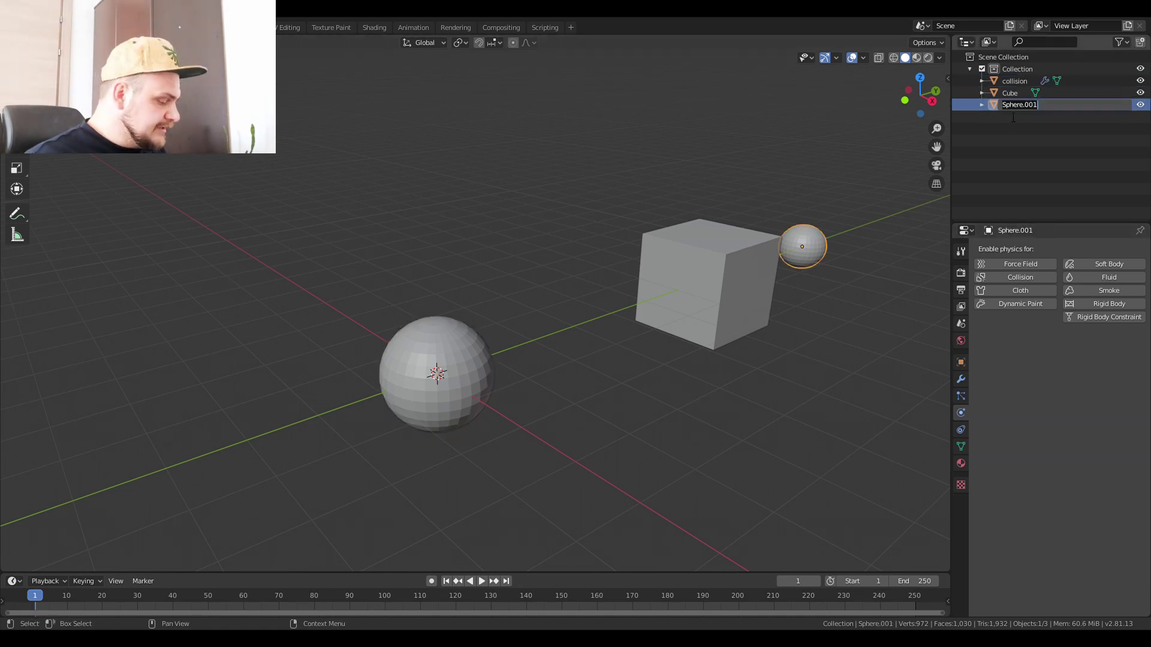
{"action": "type", "text": "particle"}
{"action": "key", "text": "Return"}
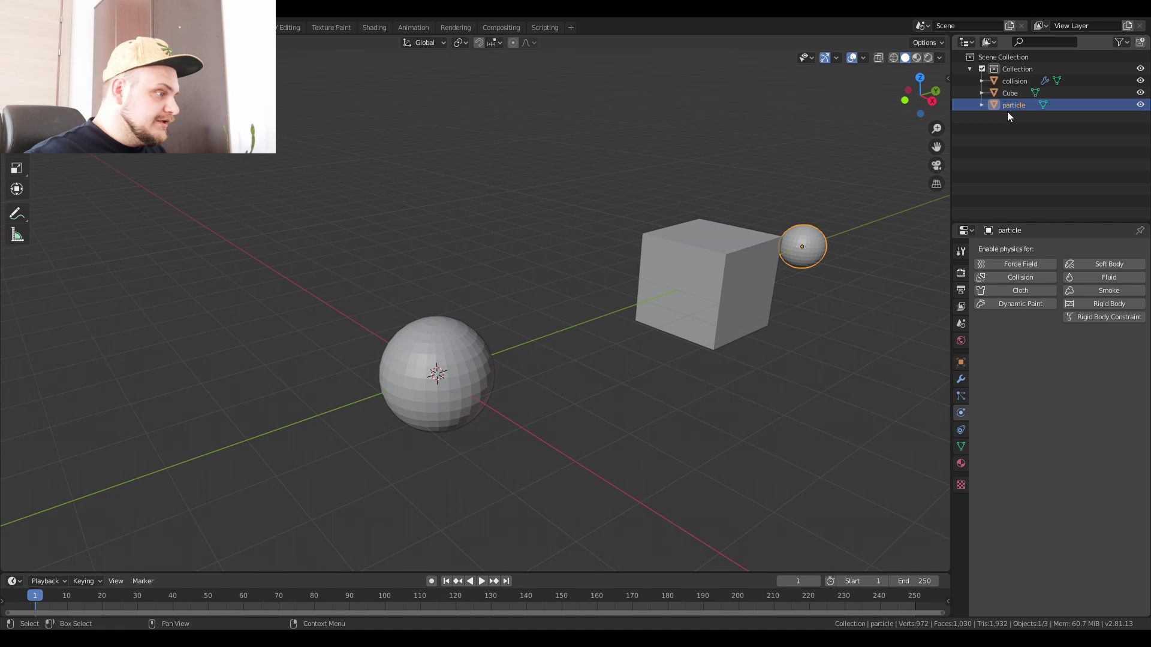
{"action": "left_click", "coordinate": [998, 93]}
{"action": "double_click", "coordinate": [1012, 94]}
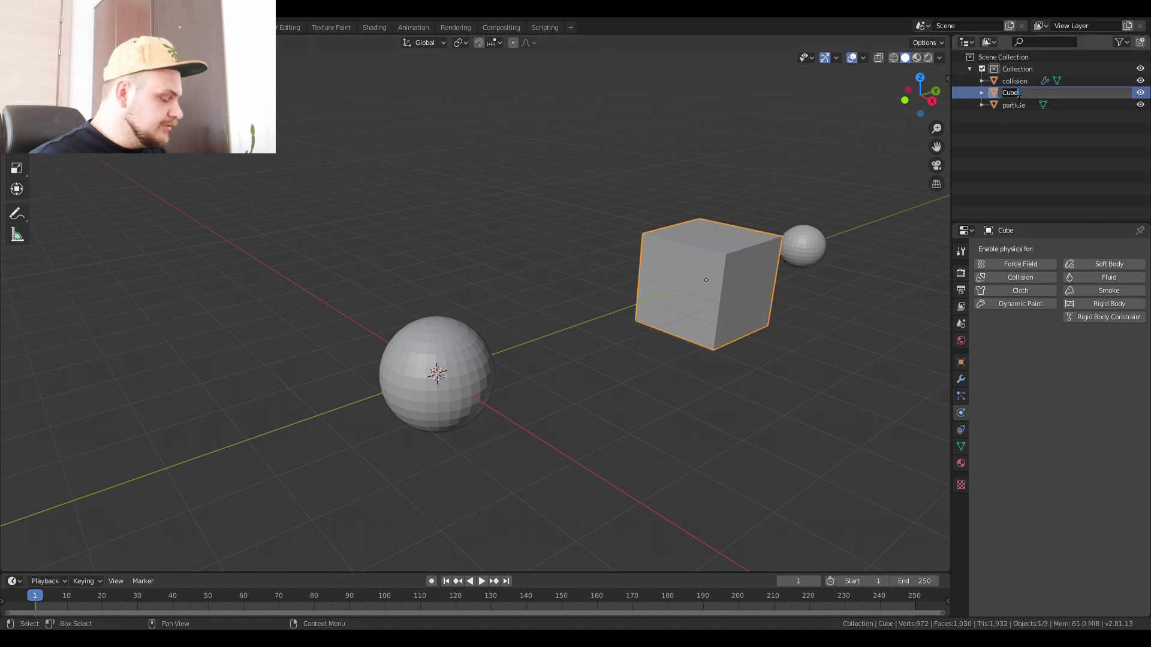
{"action": "type", "text": "syst"}
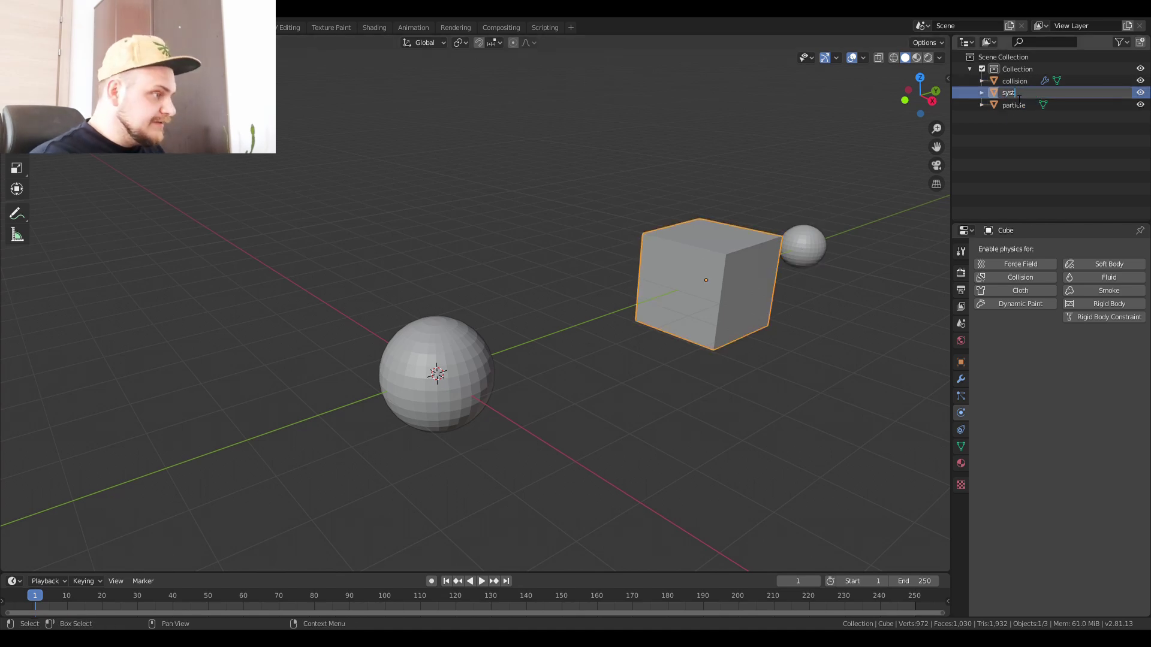
{"action": "type", "text": "em"}
{"action": "key", "text": "Return"}
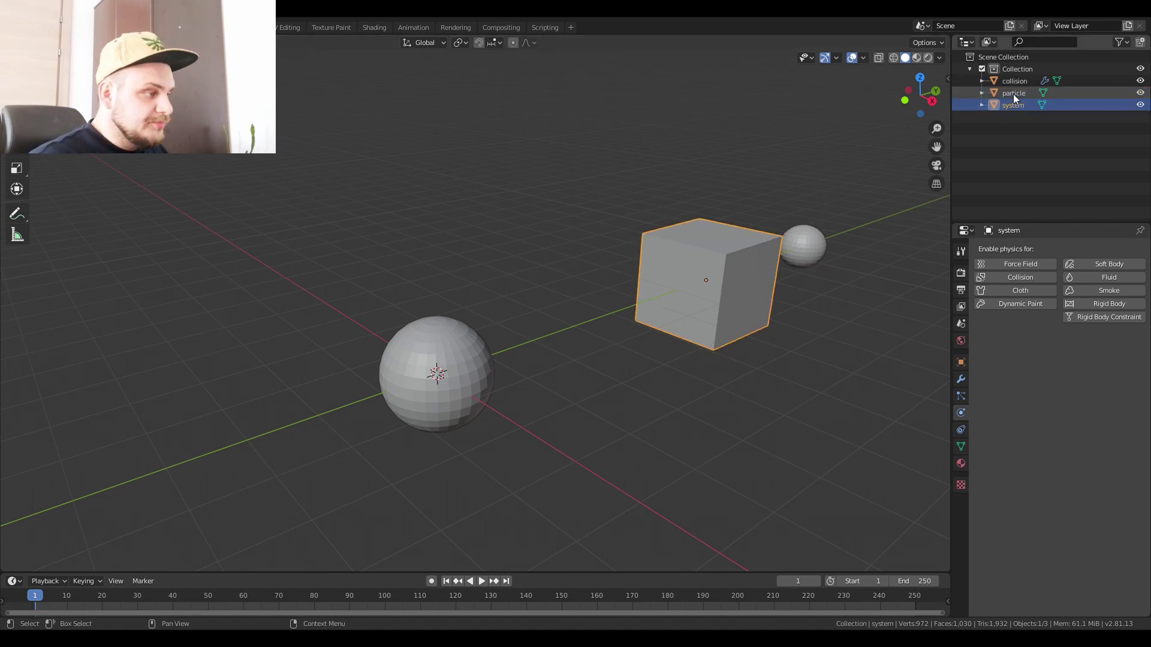
Add a particle system to the cube with emission ending at frame 200
{"action": "left_click", "coordinate": [961, 396]}
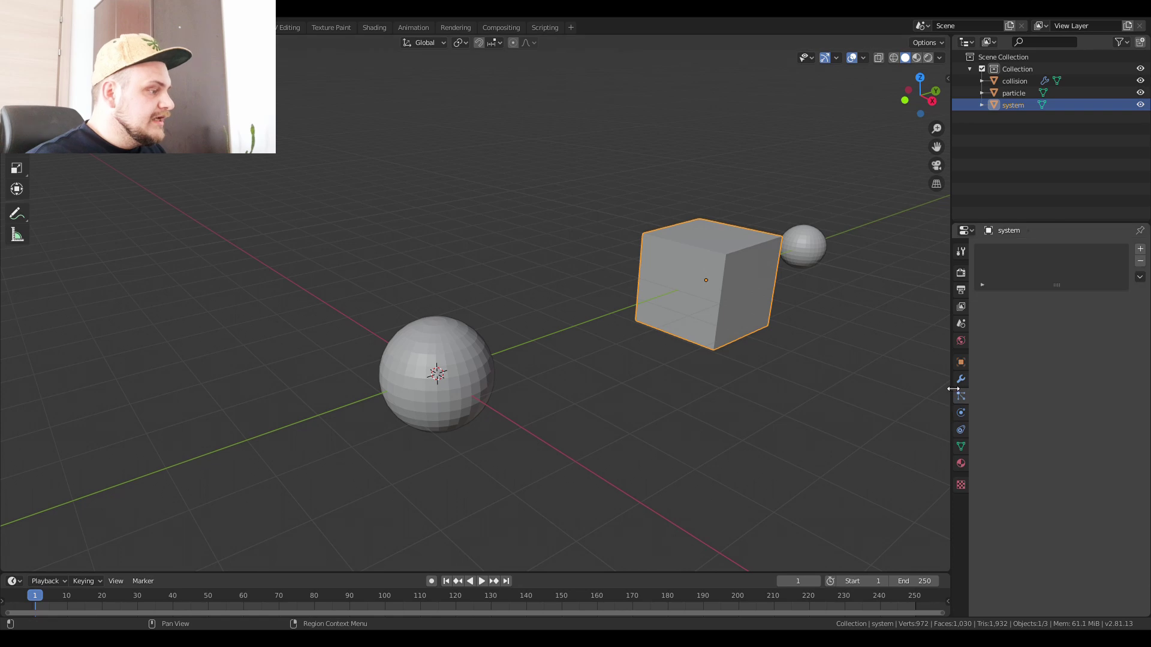
{"action": "left_click", "coordinate": [1139, 251]}
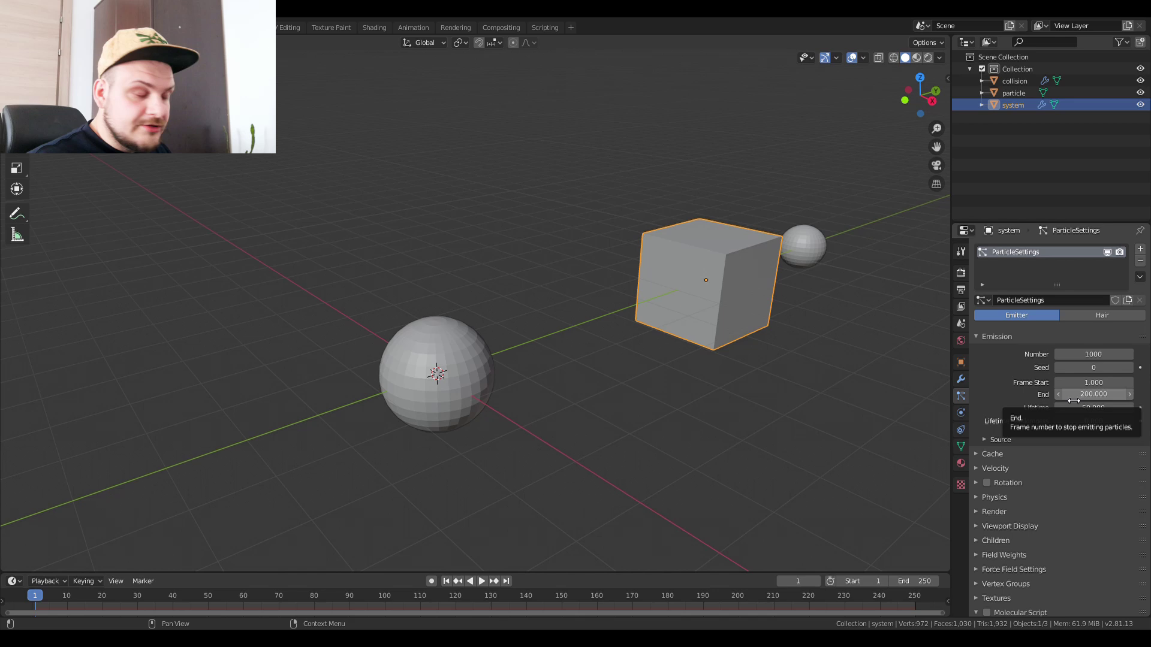
{"action": "left_click_drag", "start_coordinate": [917, 581], "coordinate": [893, 581]}
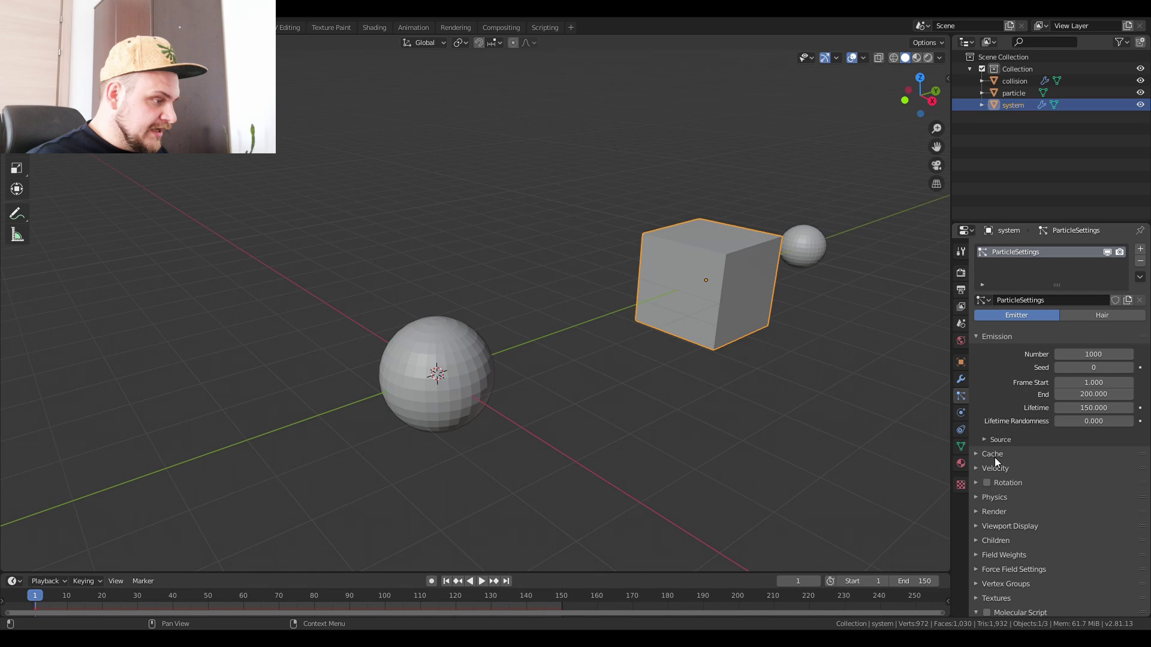
Emit particles from the cube's volume on a grid of resolution 10, viewed in wireframe
{"action": "left_click", "coordinate": [1000, 440]}
{"action": "left_click", "coordinate": [1079, 457]}
{"action": "left_click", "coordinate": [1076, 495]}
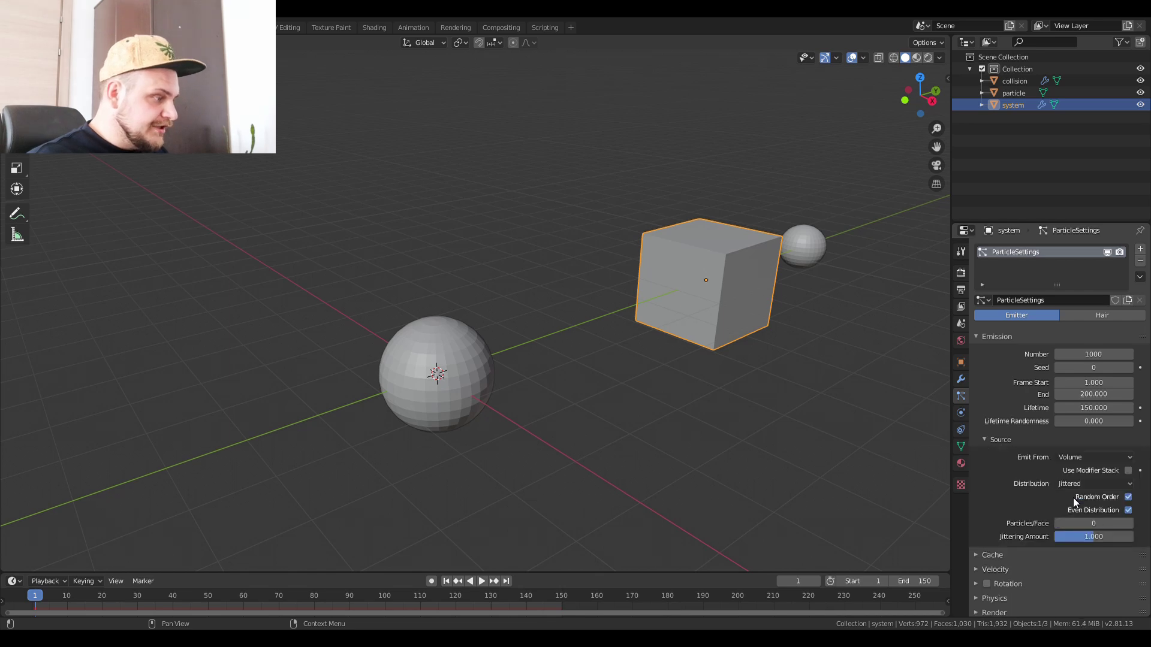
{"action": "key", "text": "shift+z"}
{"action": "scroll", "coordinate": [659, 378], "scroll_direction": "up", "scroll_amount": 2}
{"action": "mouse_move", "coordinate": [674, 375]}
{"action": "middle_mouse_down"}
{"action": "mouse_move", "coordinate": [702, 351]}
{"action": "mouse_move", "coordinate": [521, 358]}
{"action": "middle_mouse_up"}
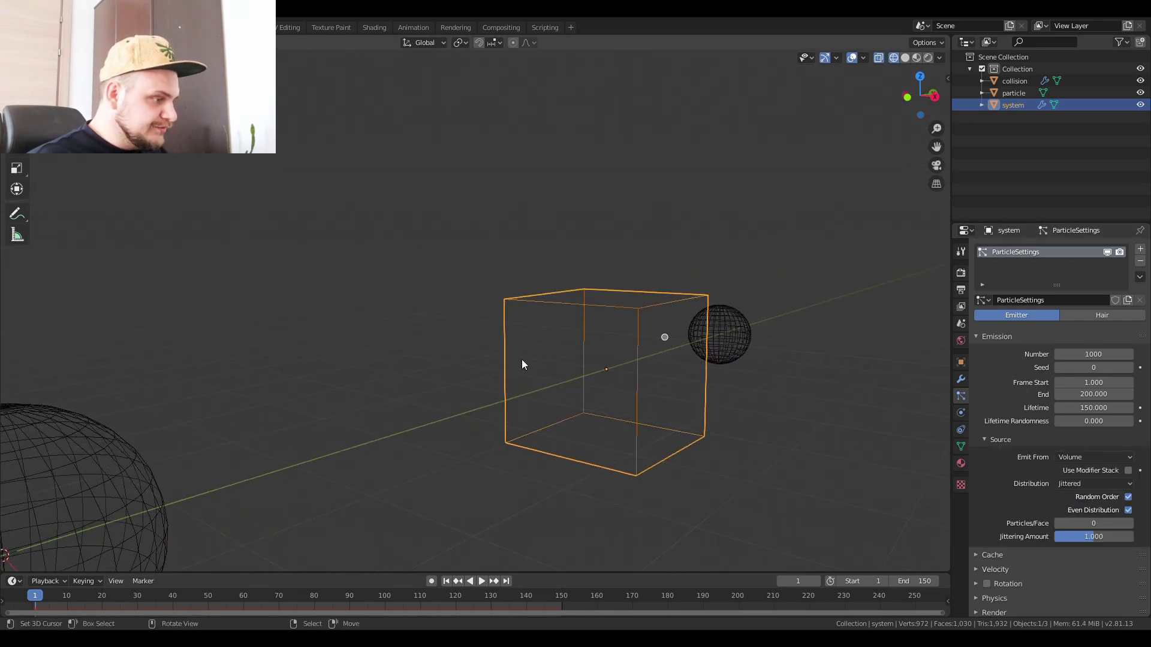
{"action": "left_click", "coordinate": [1073, 483]}
{"action": "left_click", "coordinate": [1079, 515]}
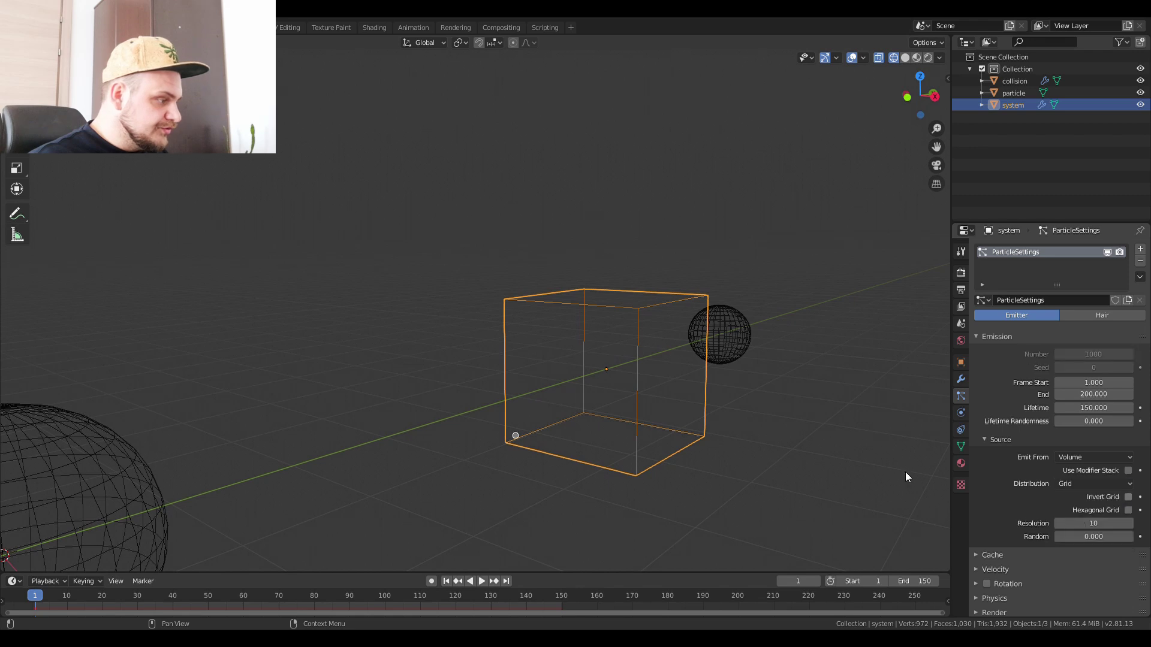
{"action": "left_click", "coordinate": [1059, 524]}
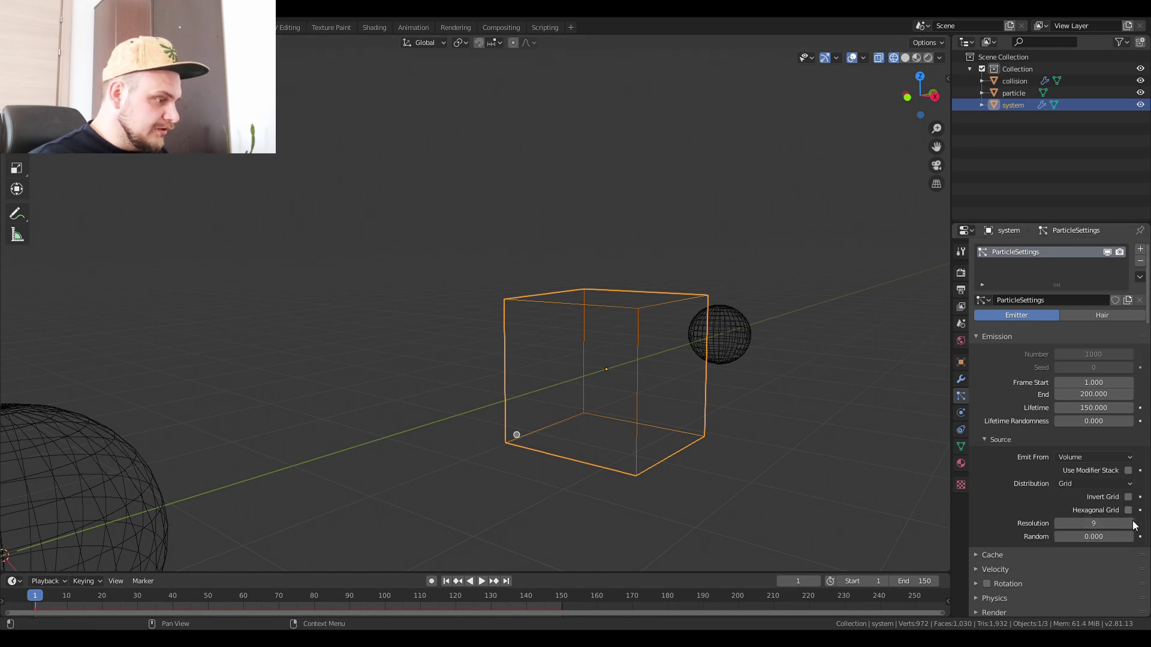
{"action": "left_click", "coordinate": [1131, 524]}
Toggle into Edit Mode and back, then apply the cube's transforms
{"action": "key", "text": "Tab"}
{"action": "middle_click_drag", "start_coordinate": [727, 480], "coordinate": [721, 355]}
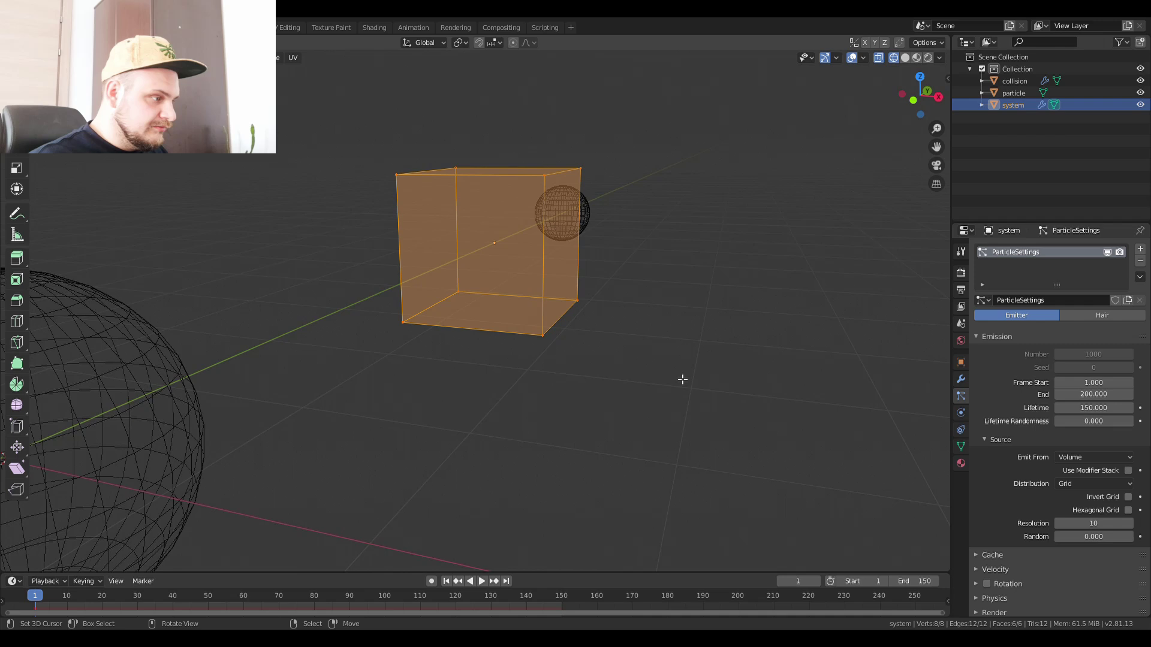
{"action": "key", "text": "Tab"}
{"action": "key", "text": "ctrl+a"}
{"action": "left_click", "coordinate": [649, 369]}
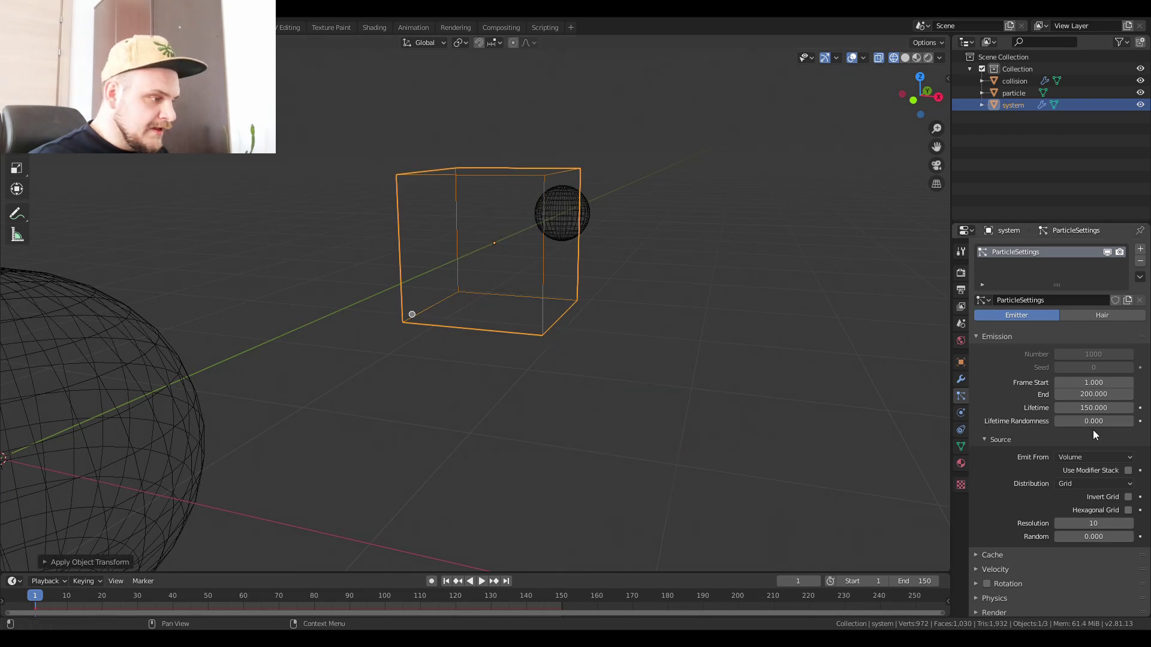
Set emission end to frame 1 and lower grid resolution to 8
{"action": "left_click", "coordinate": [1111, 395]}
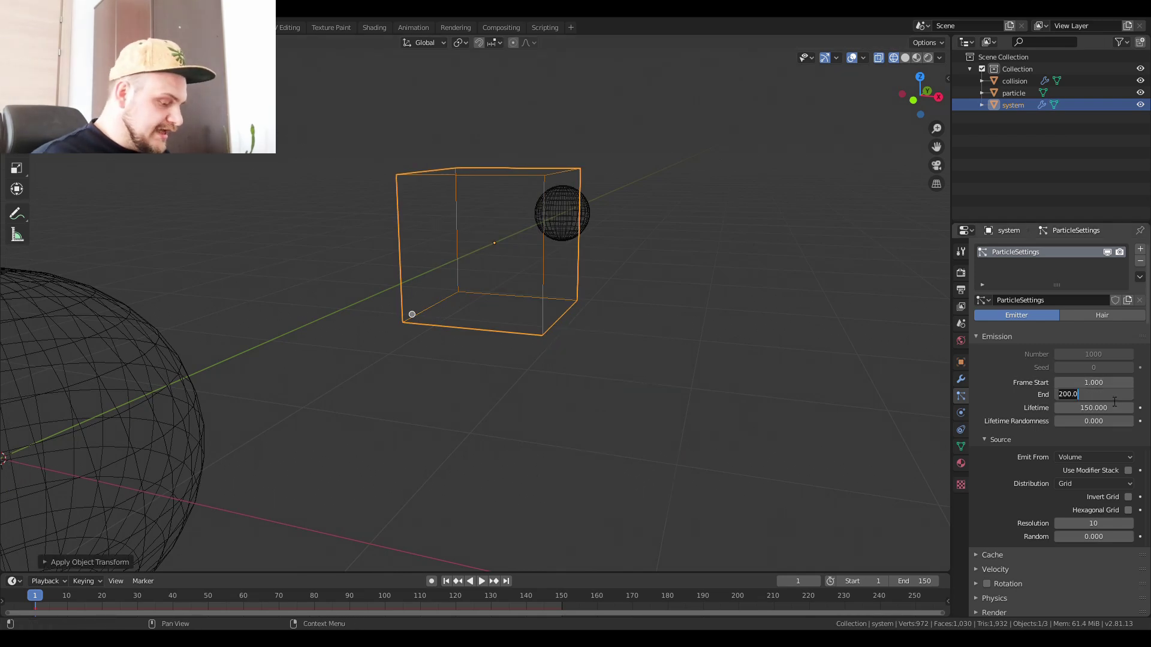
{"action": "type", "text": "1"}
{"action": "key", "text": "Return"}
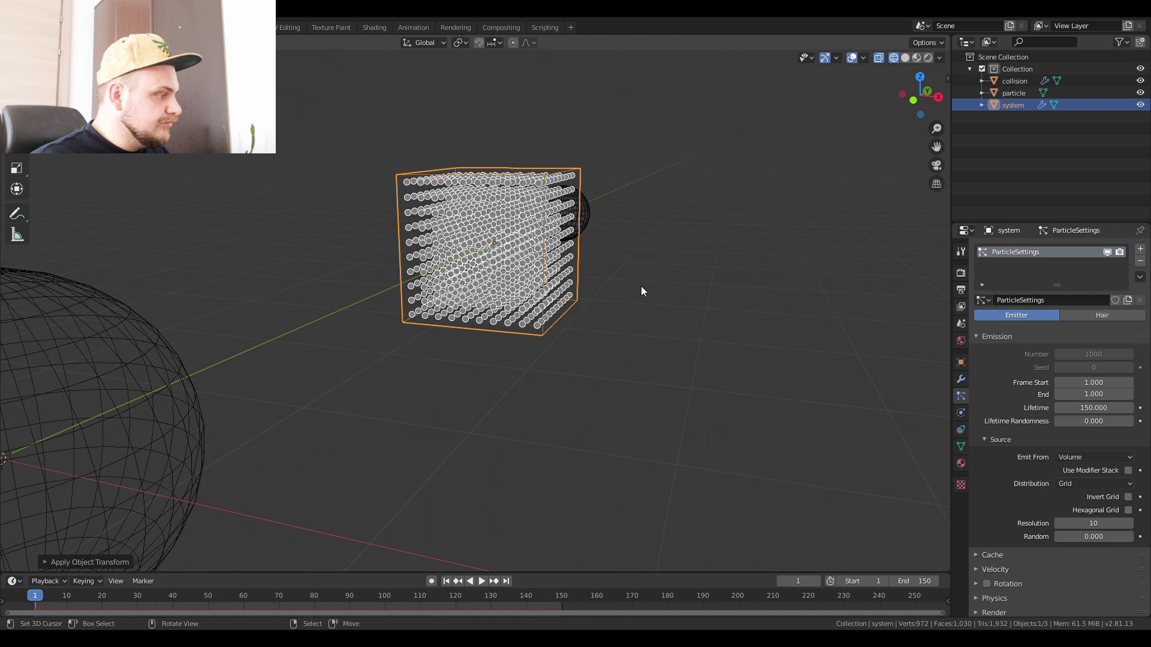
{"action": "middle_click_drag", "start_coordinate": [639, 290], "coordinate": [606, 264]}
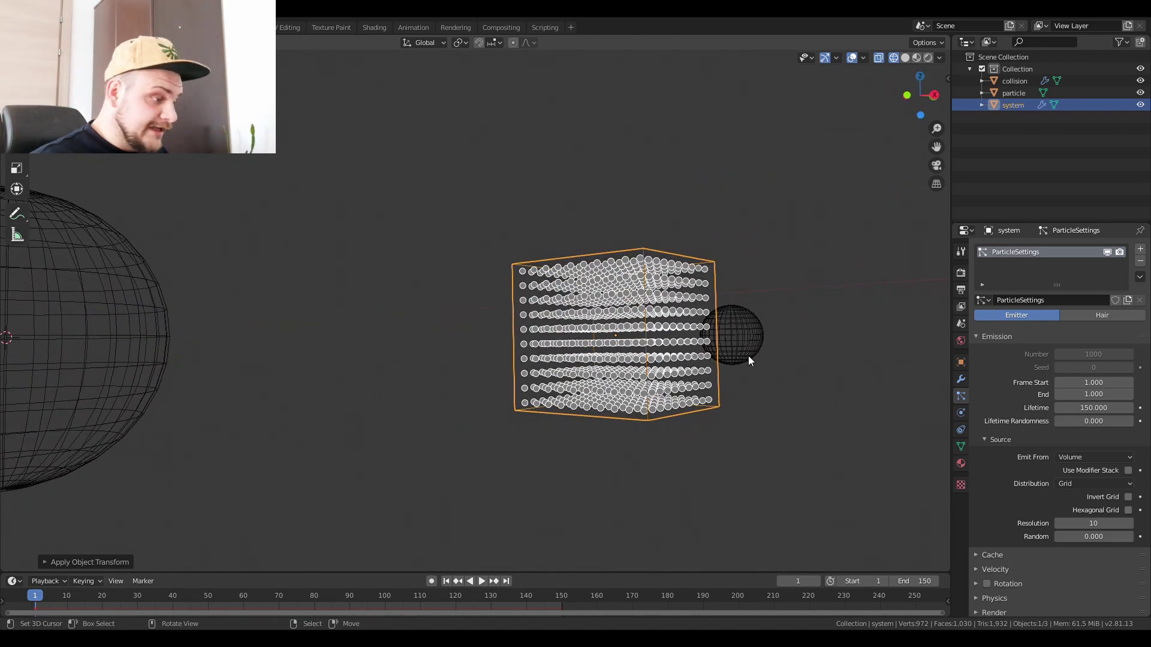
{"action": "left_click", "coordinate": [1057, 525]}
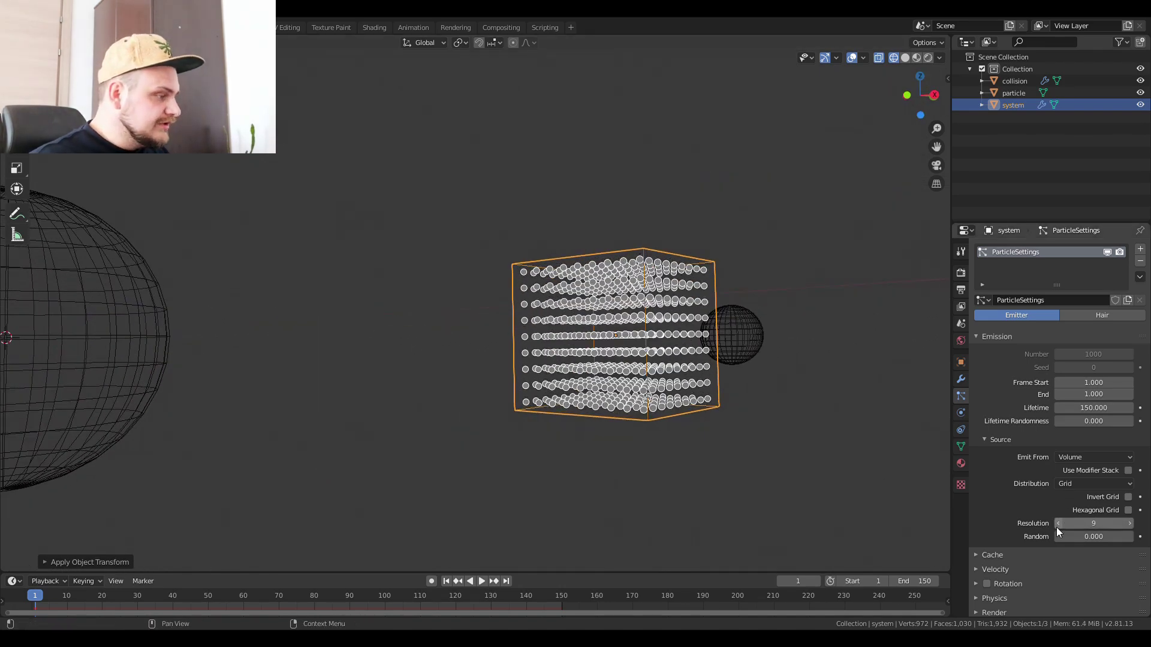
{"action": "left_click", "coordinate": [1057, 525]}
{"action": "middle_click_drag", "start_coordinate": [779, 360], "coordinate": [719, 461]}
{"action": "scroll", "coordinate": [1043, 506], "scroll_direction": "down", "scroll_amount": 5}
{"action": "scroll", "coordinate": [1042, 504], "scroll_direction": "down", "scroll_amount": 6}
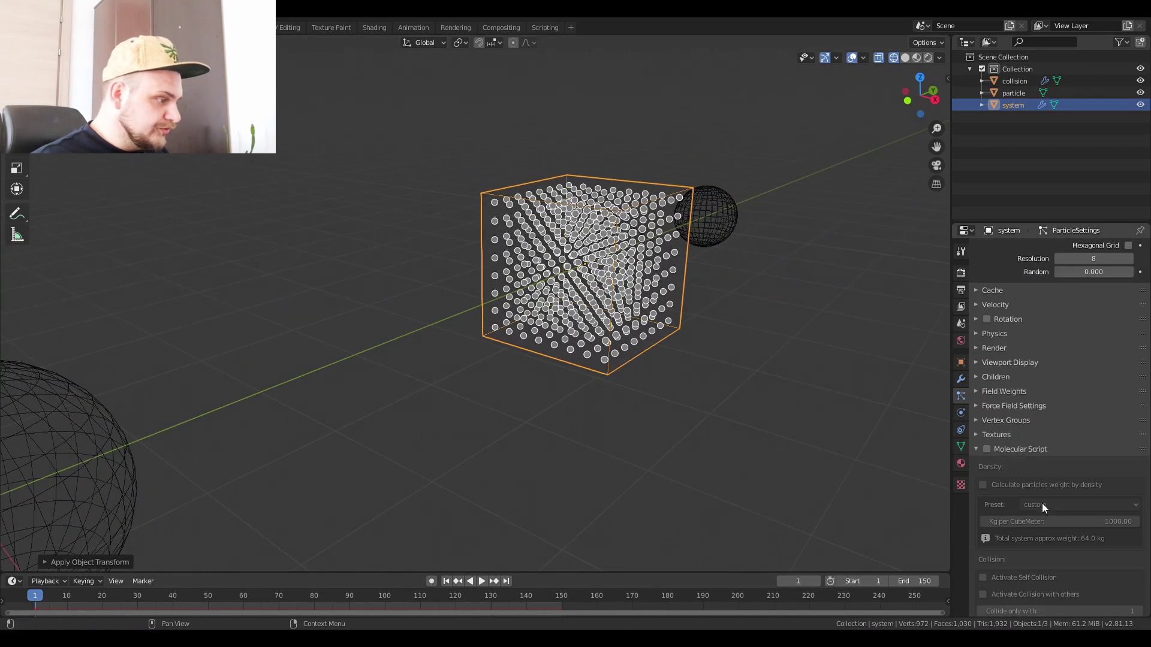
Render particles as Object using the small particle sphere as instance
{"action": "left_click", "coordinate": [977, 449]}
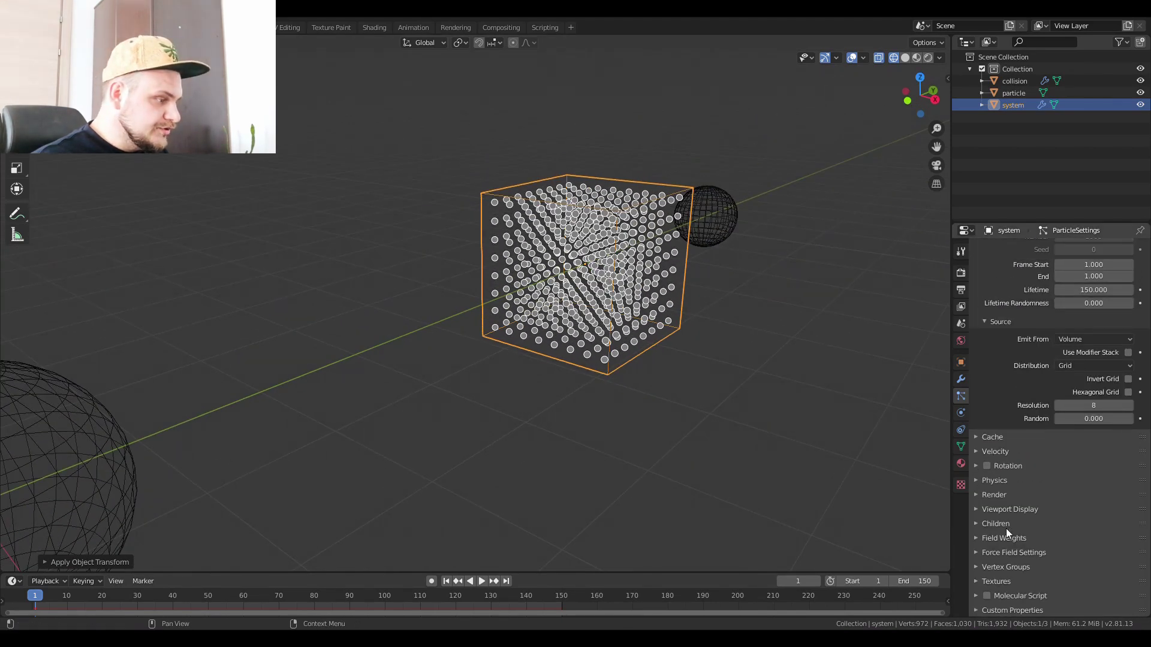
{"action": "left_click", "coordinate": [1000, 495]}
{"action": "left_click", "coordinate": [1098, 511]}
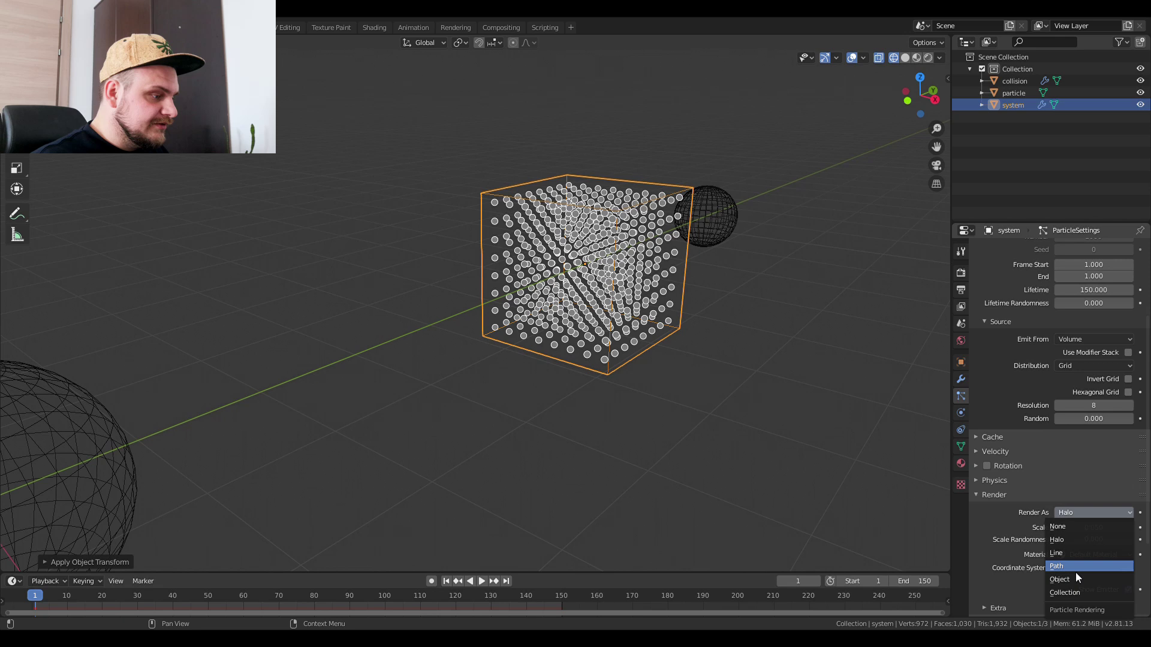
{"action": "left_click", "coordinate": [1074, 579]}
{"action": "left_click", "coordinate": [1127, 600]}
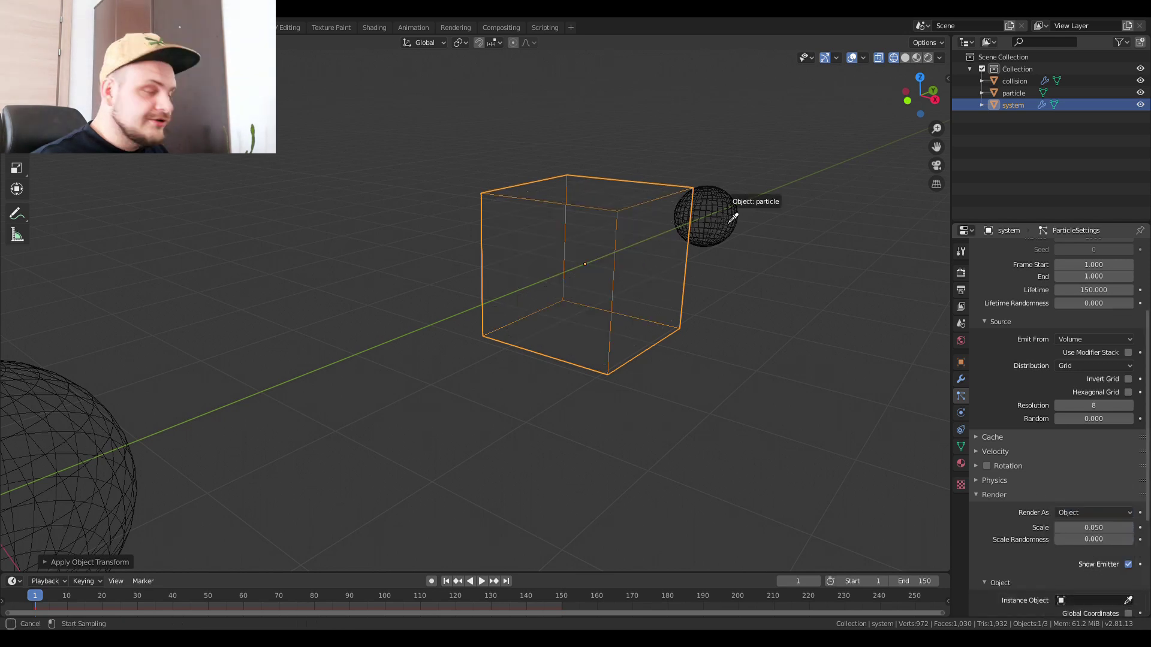
{"action": "left_click", "coordinate": [730, 221]}
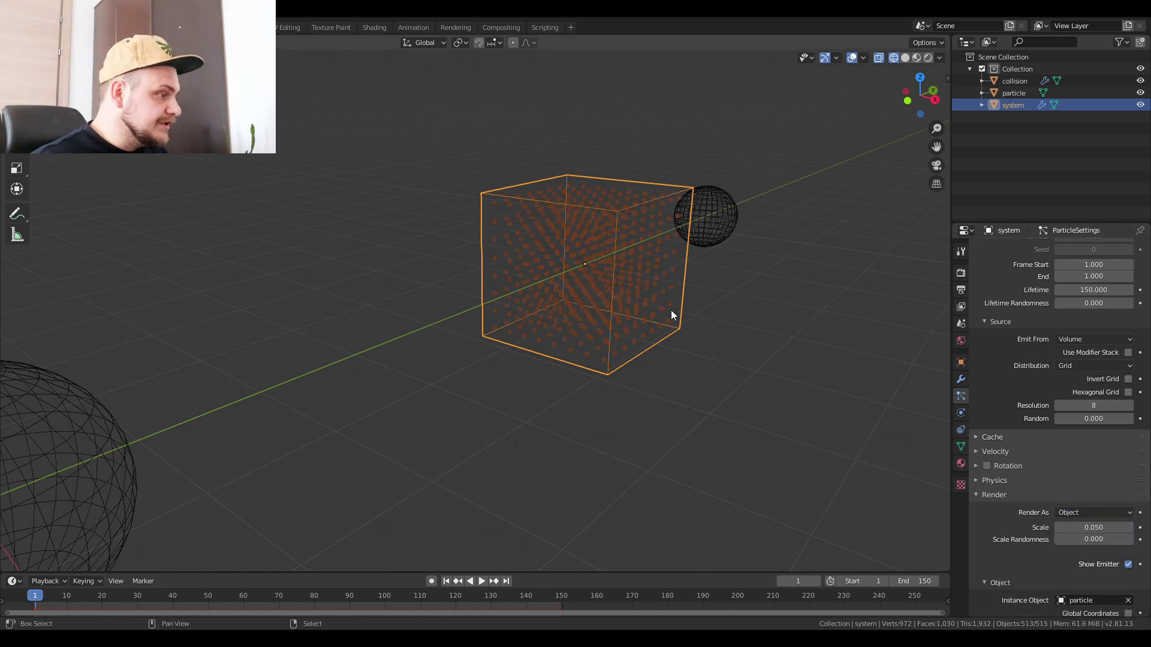
From a front orthographic view, enlarge the particle instances to scale 0.212
{"action": "middle_click_drag", "start_coordinate": [671, 311], "coordinate": [642, 426], "text": "shift"}
{"action": "key", "text": "KP_1"}
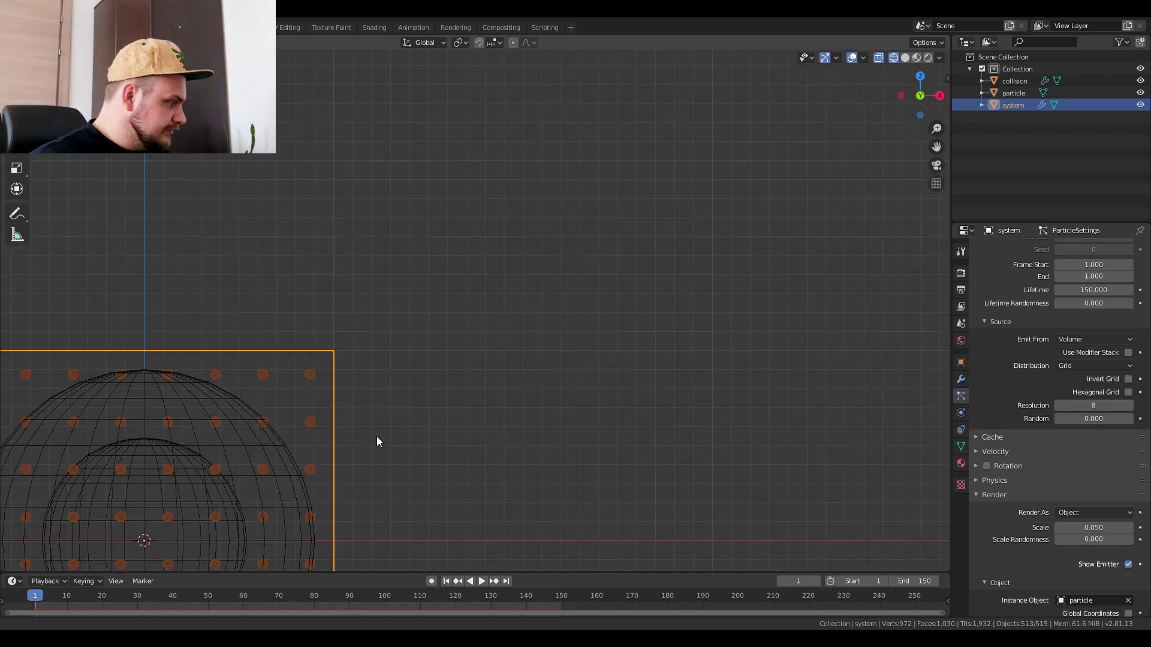
{"action": "middle_click_drag", "start_coordinate": [375, 442], "coordinate": [537, 339], "text": "shift"}
{"action": "left_click_drag", "start_coordinate": [1105, 529], "coordinate": [1134, 530]}
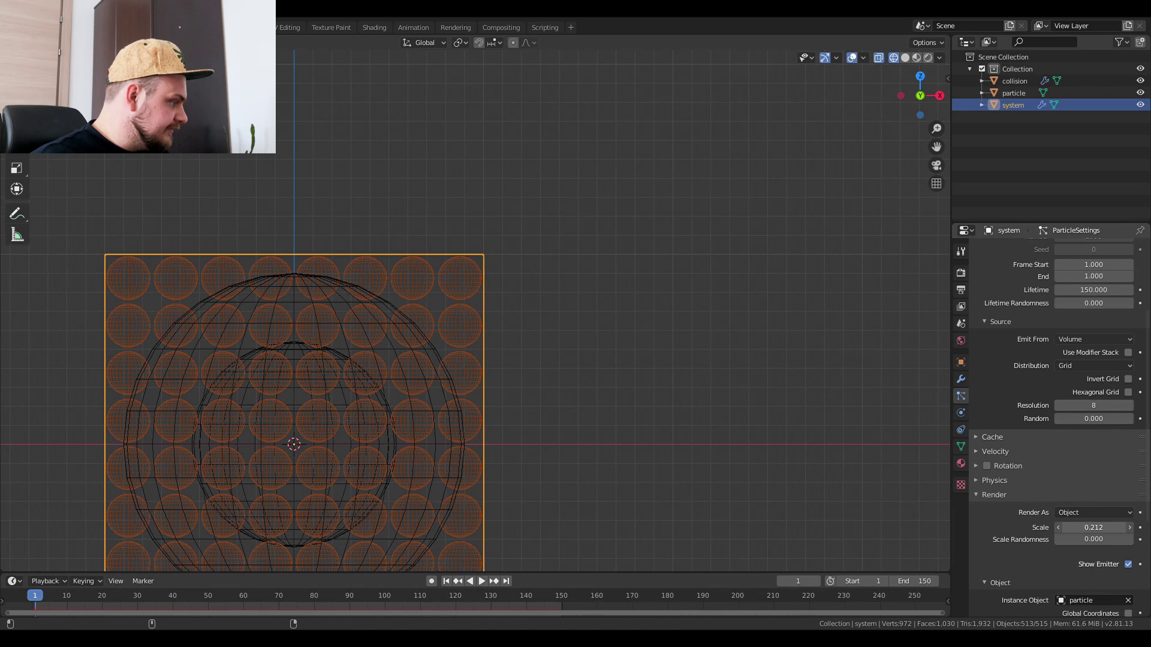
{"action": "middle_click_drag", "start_coordinate": [286, 342], "coordinate": [383, 384]}
{"action": "scroll", "coordinate": [541, 373], "scroll_direction": "down", "scroll_amount": 5}
Set the particles' Gravity field weight to 0.000 and play the animation
{"action": "left_click", "coordinate": [993, 494]}
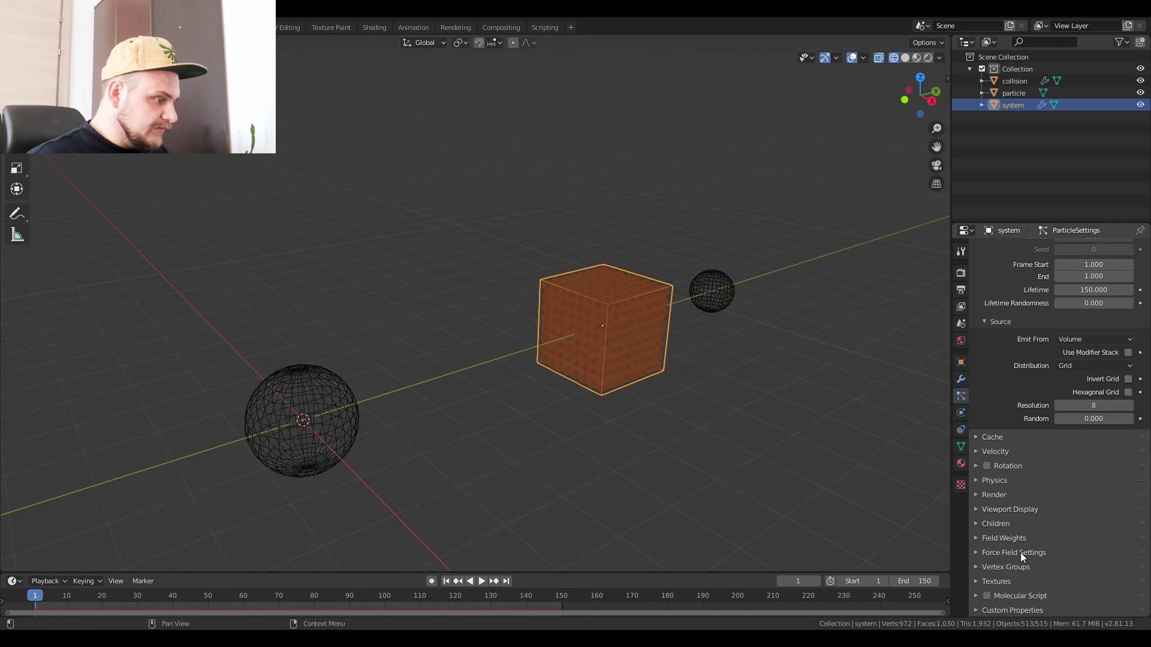
{"action": "left_click", "coordinate": [1004, 538]}
{"action": "left_click_drag", "start_coordinate": [1098, 570], "coordinate": [1060, 576]}
{"action": "middle_click_drag", "start_coordinate": [435, 429], "coordinate": [465, 486]}
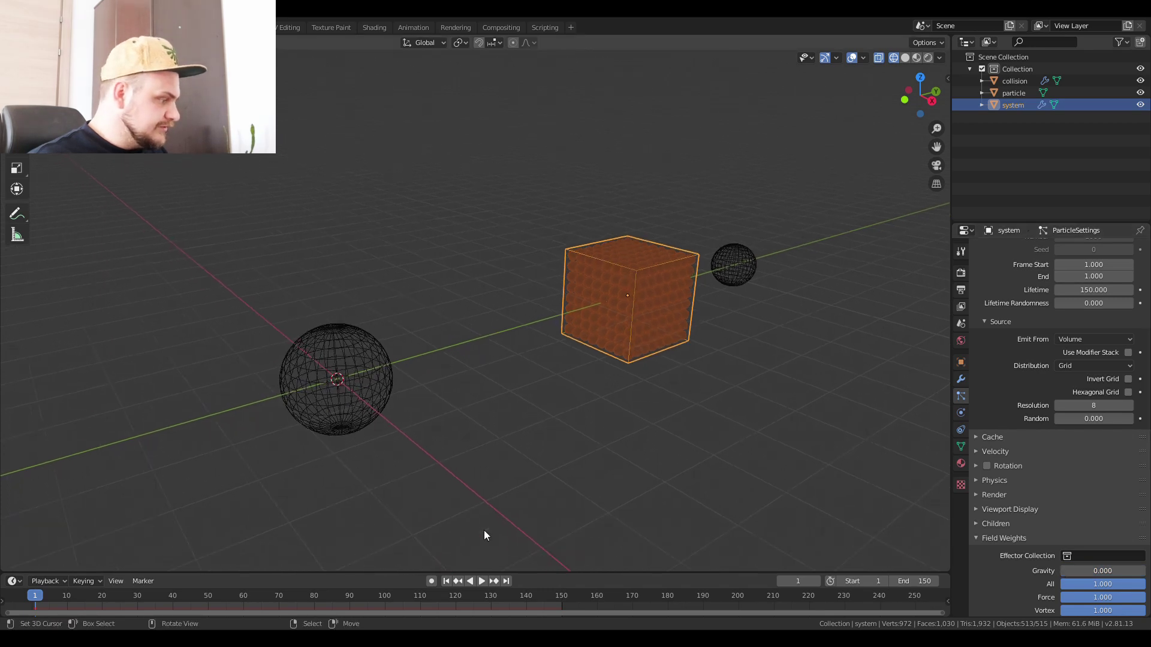
{"action": "left_click", "coordinate": [482, 581]}
{"action": "scroll", "coordinate": [666, 319], "scroll_direction": "up", "scroll_amount": 3}
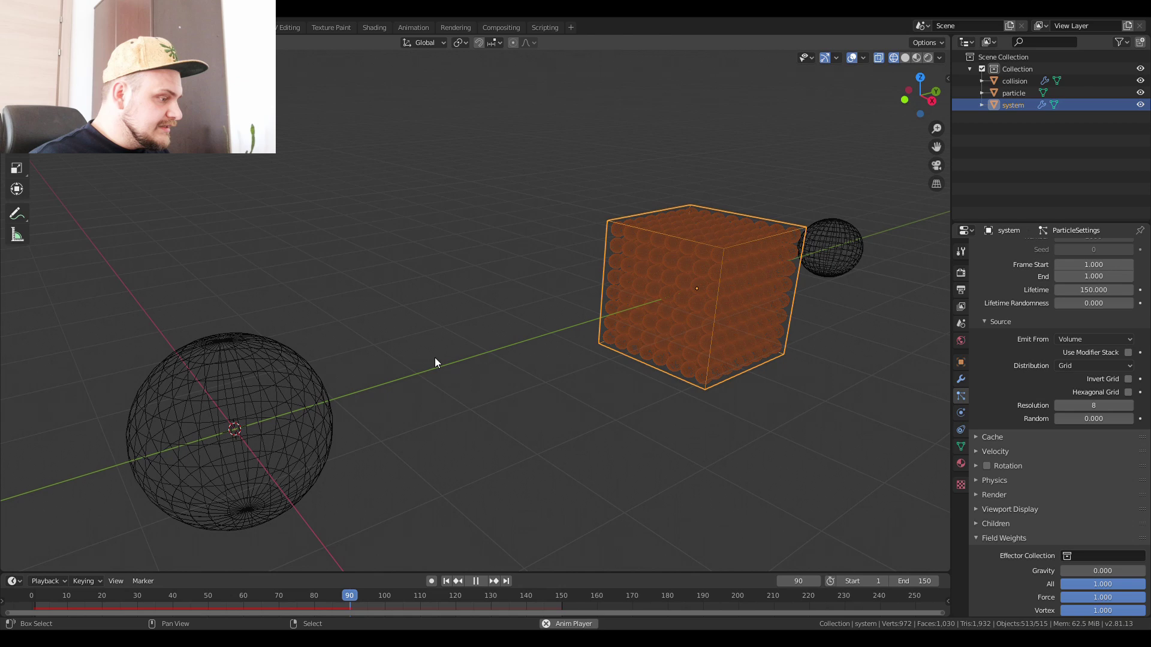
Add a Force field effector at the origin
{"action": "key", "text": "shift+a"}
{"action": "mouse_move", "coordinate": [426, 558]}
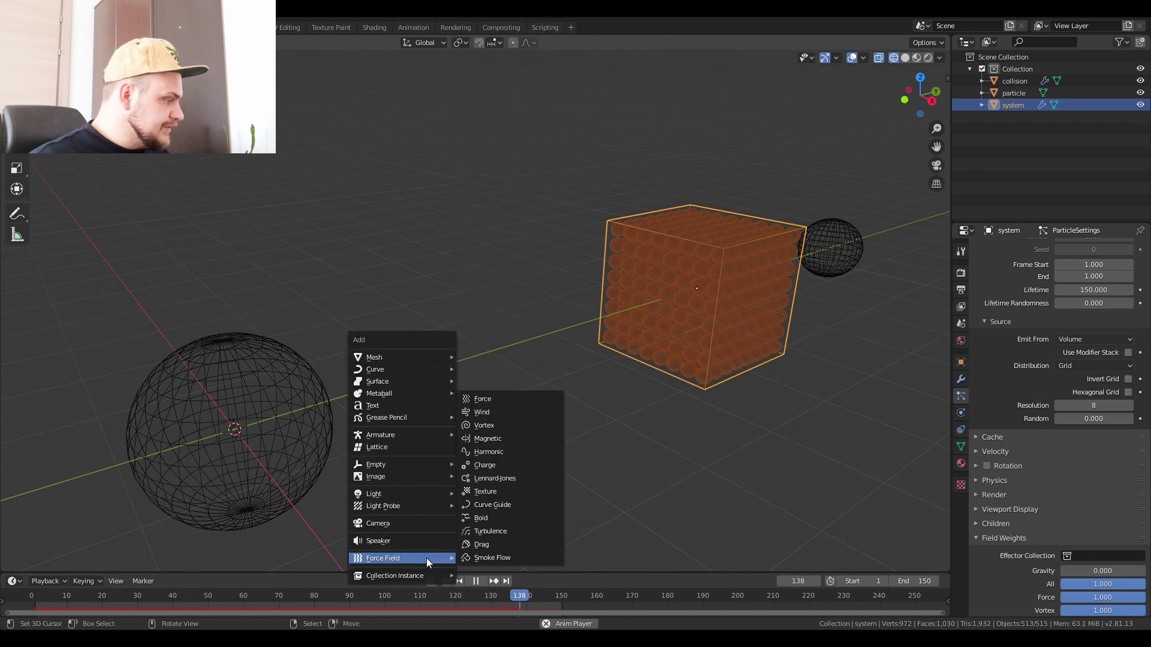
{"action": "left_click", "coordinate": [513, 397]}
{"action": "middle_click_drag", "start_coordinate": [509, 397], "coordinate": [482, 395]}
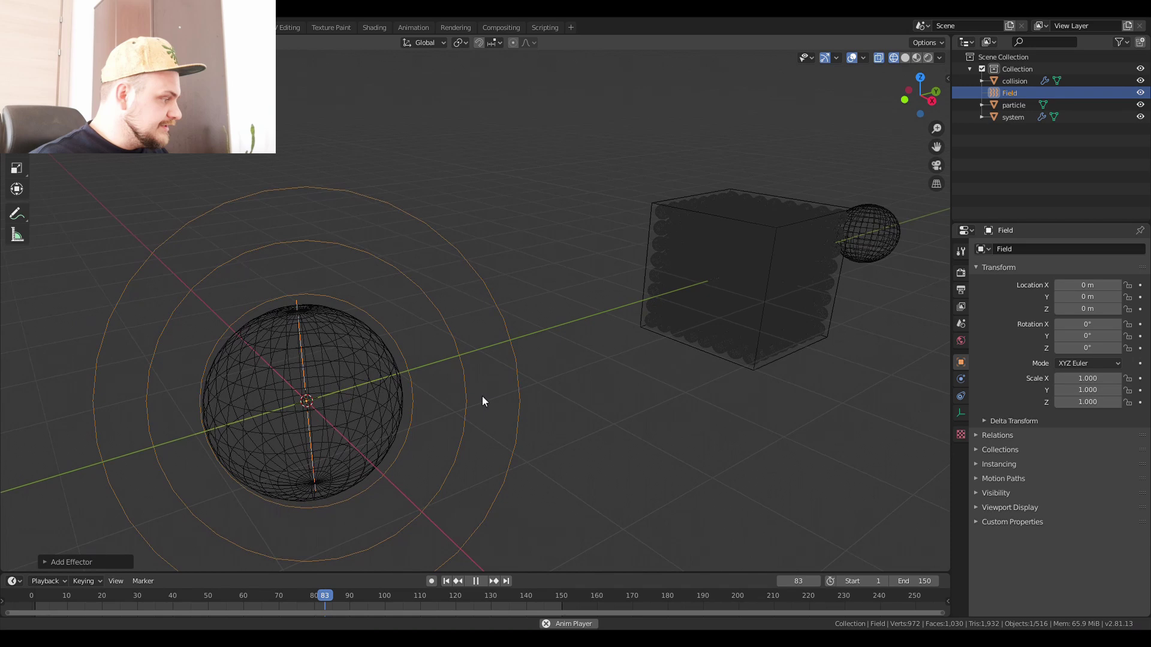
Give the force field a negative strength, first -7 then -10
{"action": "left_click", "coordinate": [961, 378]}
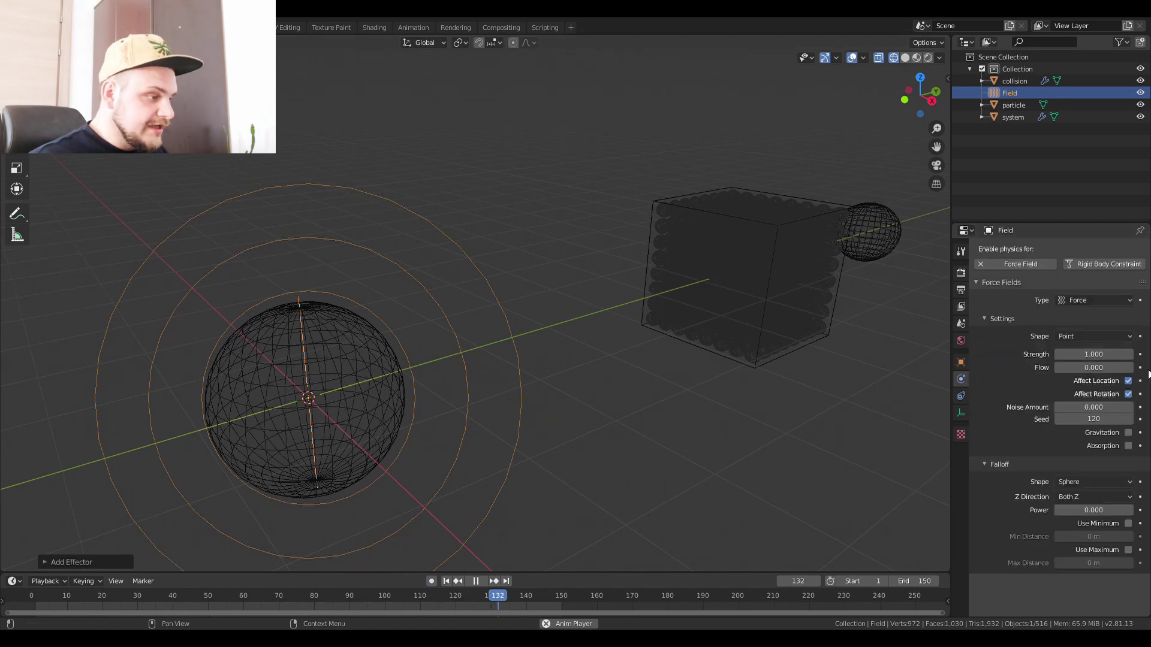
{"action": "double_click", "coordinate": [1093, 354]}
{"action": "type", "text": "-7"}
{"action": "key", "text": "Return"}
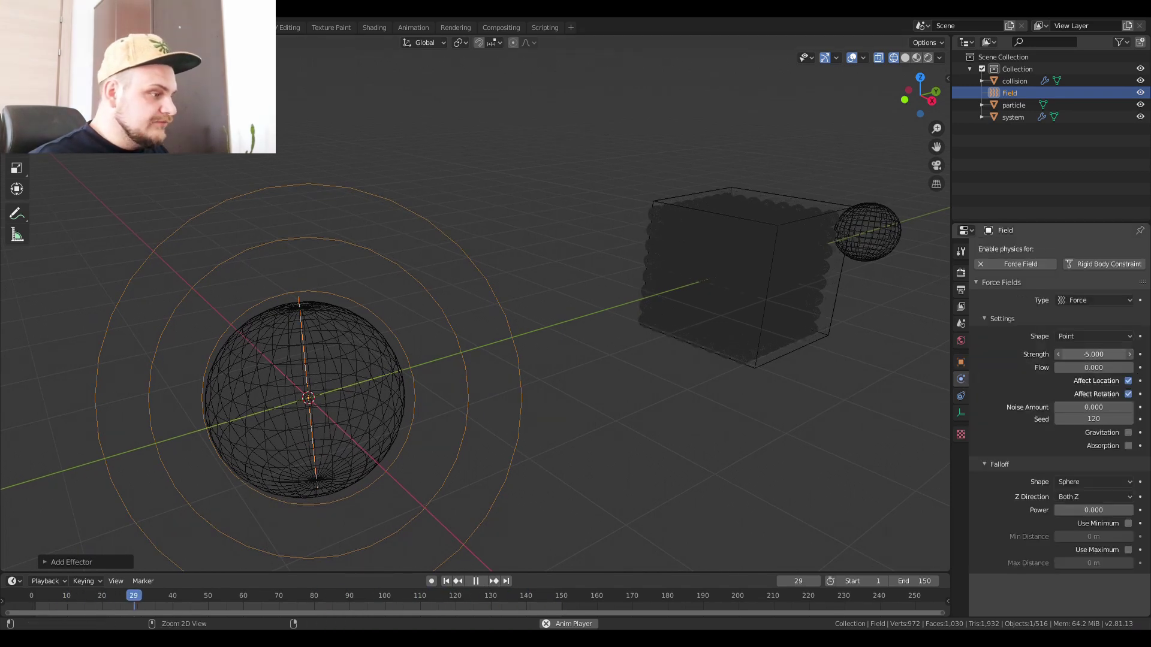
{"action": "double_click", "coordinate": [1093, 354]}
{"action": "type", "text": "-10"}
{"action": "key", "text": "Return"}
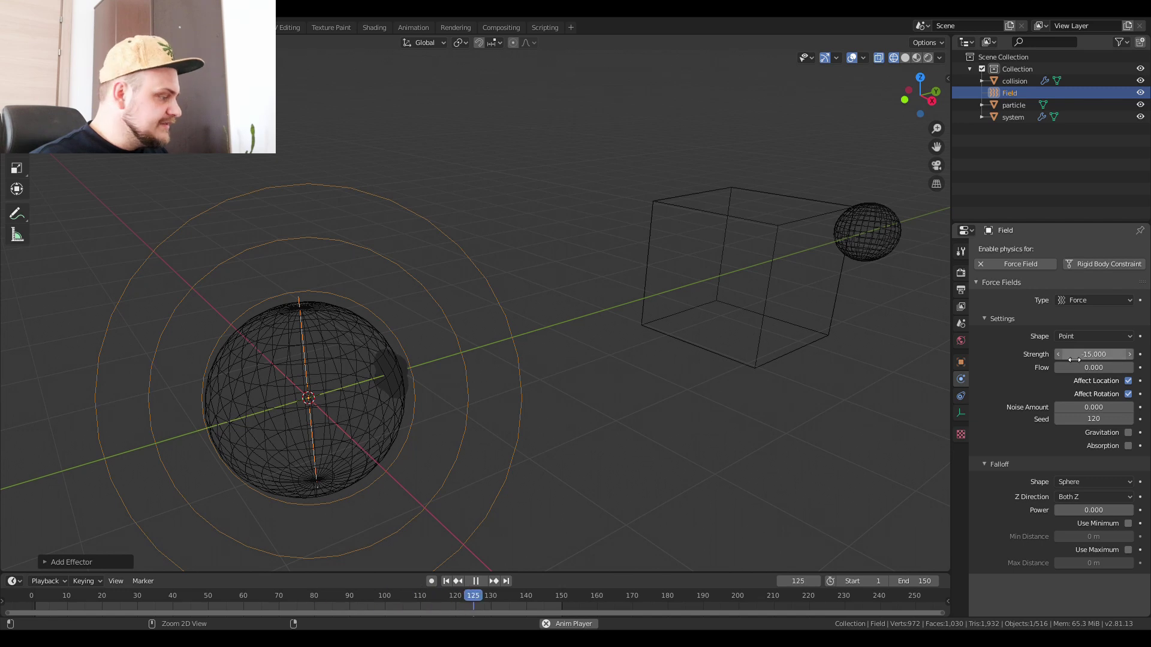
Switch to solid shading and re-centre the view on the large sphere
{"action": "key", "text": "shift+z"}
{"action": "middle_click_drag", "start_coordinate": [630, 400], "coordinate": [467, 414]}
{"action": "scroll", "coordinate": [444, 408], "scroll_direction": "up", "scroll_amount": 5}
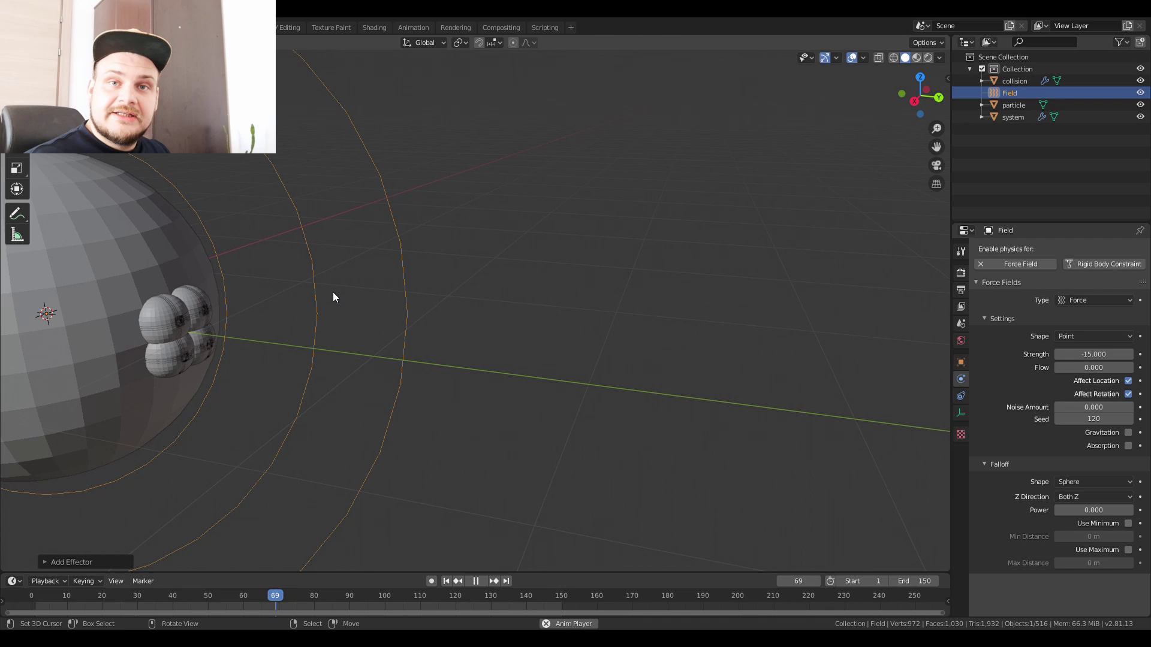
{"action": "scroll", "coordinate": [390, 330], "scroll_direction": "down", "scroll_amount": 4}
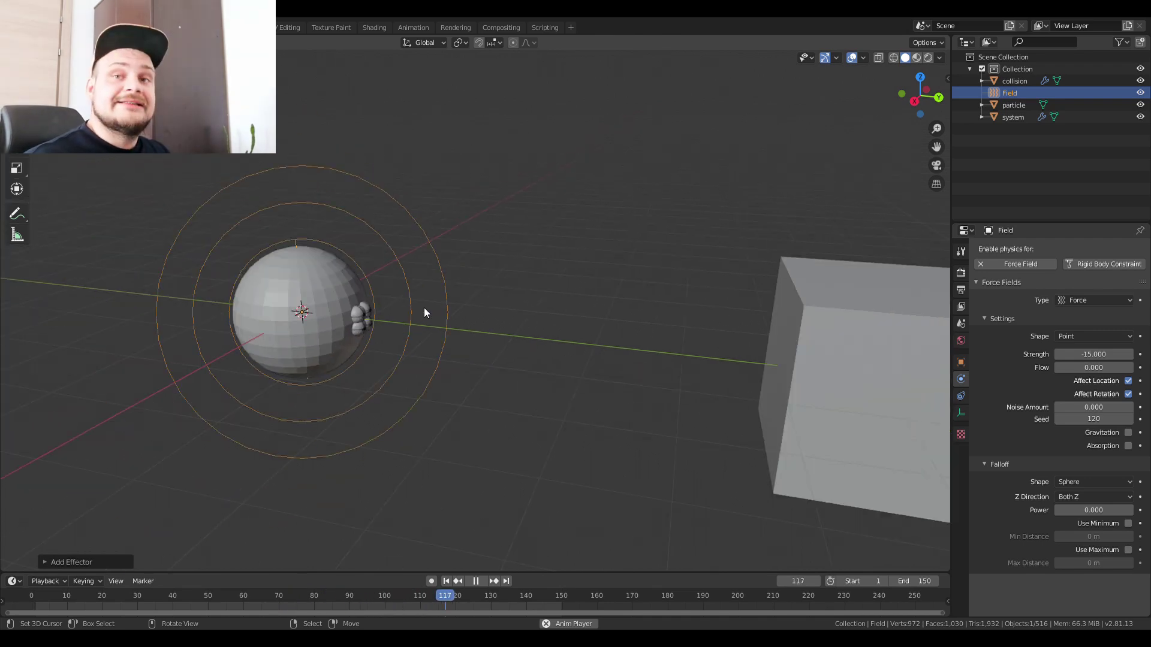
{"action": "middle_click_drag", "start_coordinate": [347, 308], "coordinate": [542, 308]}
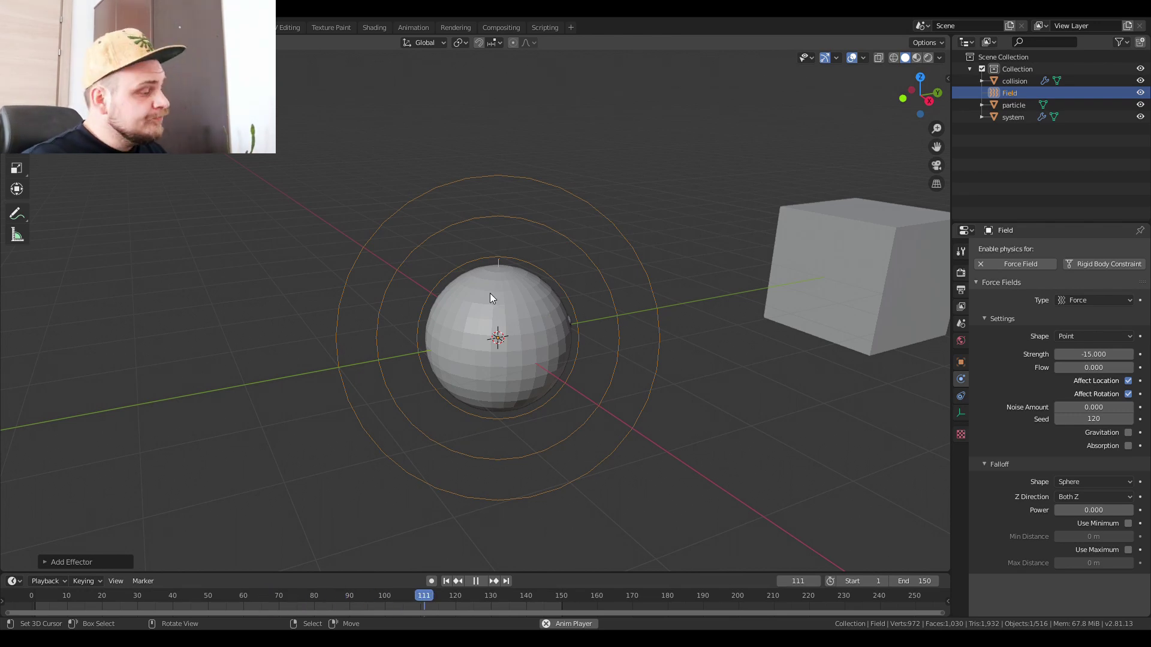
Enable Rotation for the emitter cube's particles in their physics settings
{"action": "left_click", "coordinate": [823, 247]}
{"action": "left_click", "coordinate": [961, 395]}
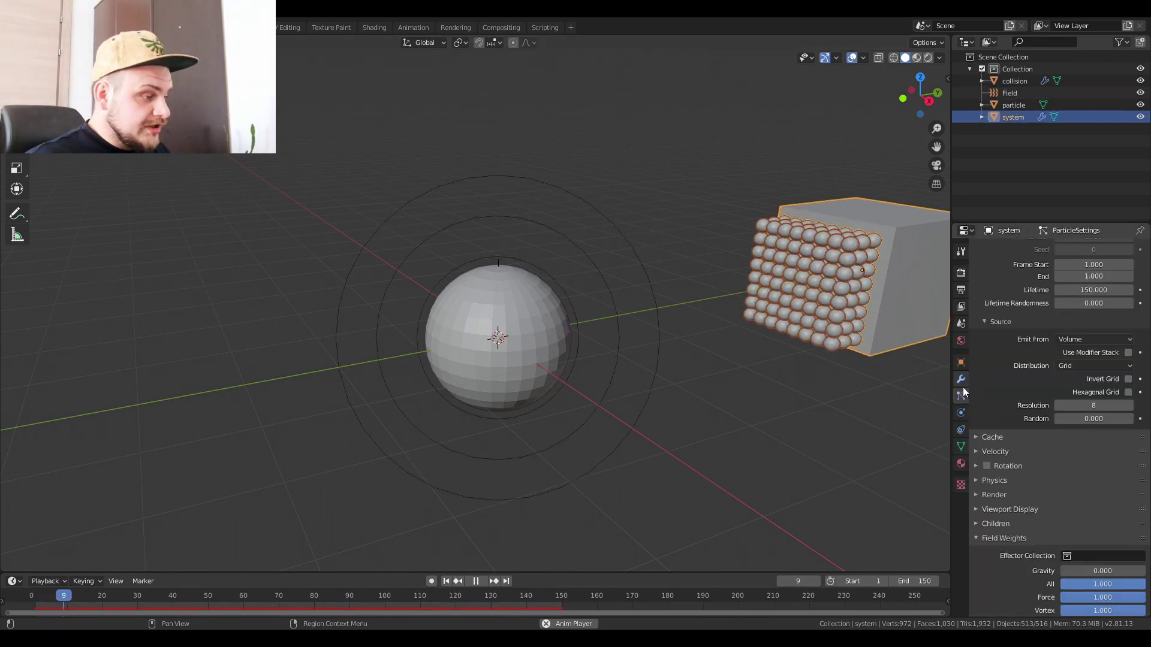
{"action": "left_click", "coordinate": [1030, 537]}
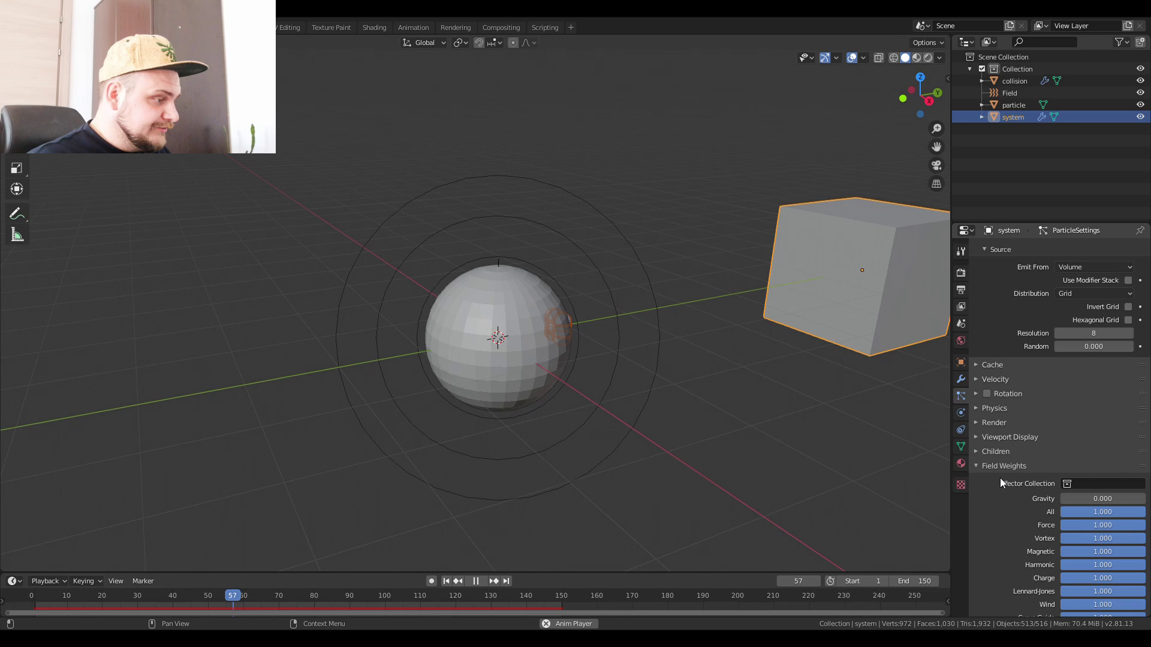
{"action": "left_click", "coordinate": [1000, 493]}
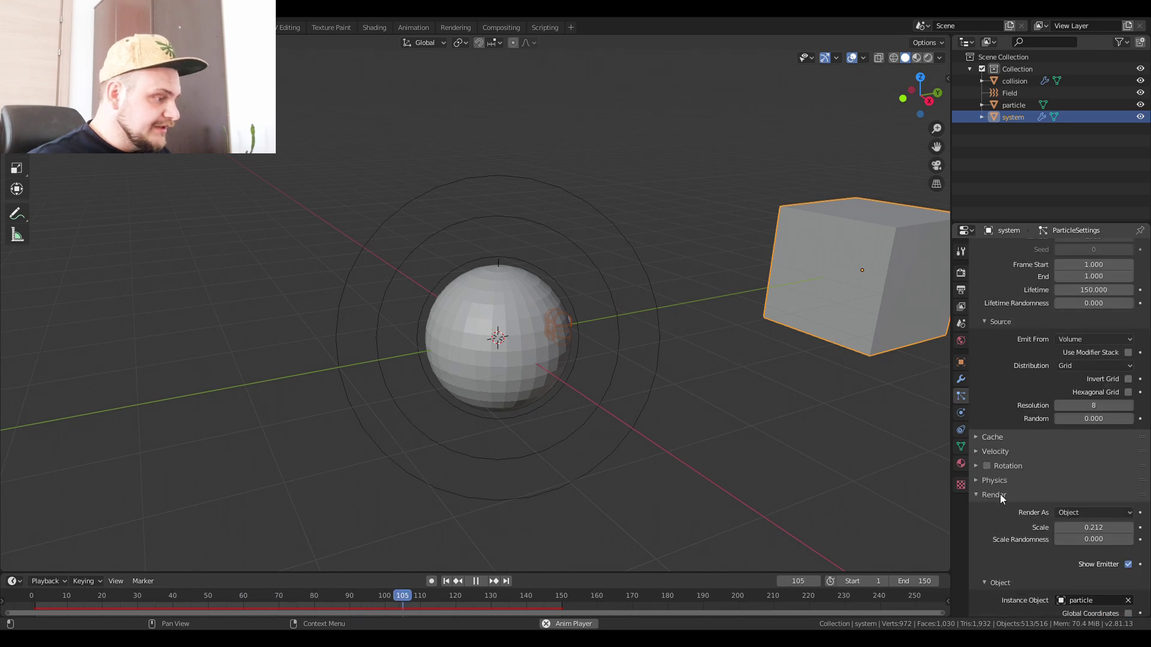
{"action": "left_click", "coordinate": [999, 493]}
{"action": "left_click", "coordinate": [1005, 482]}
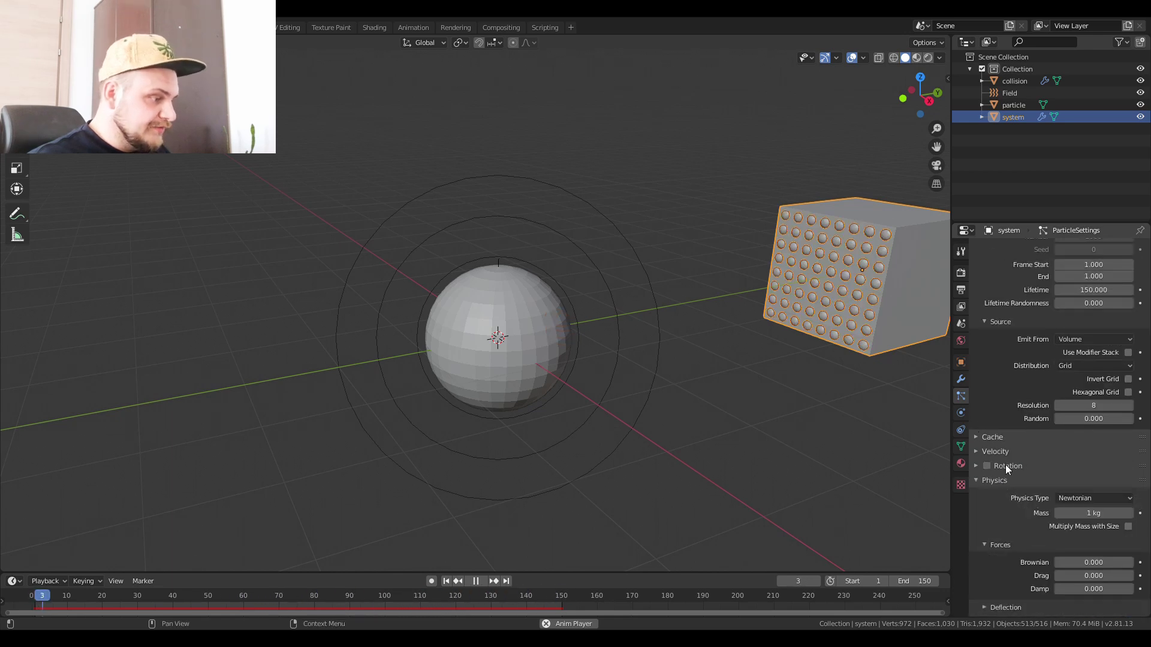
{"action": "left_click", "coordinate": [1007, 466]}
{"action": "left_click", "coordinate": [987, 466]}
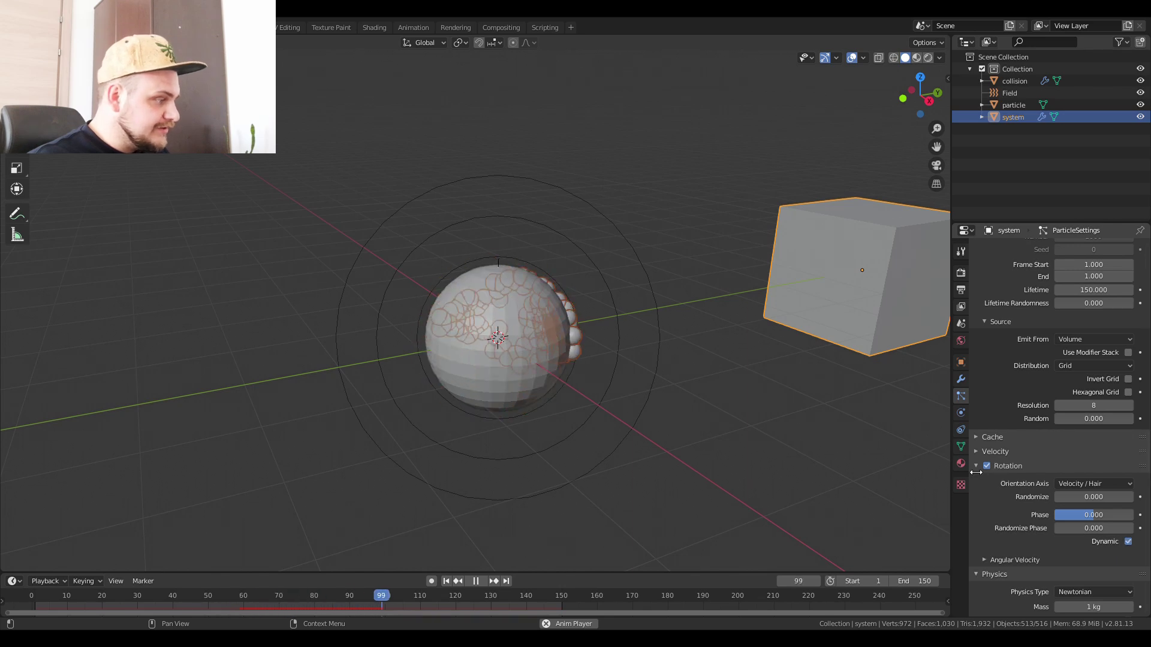
{"action": "scroll", "coordinate": [628, 342], "scroll_direction": "up", "scroll_amount": 3}
{"action": "middle_click_drag", "start_coordinate": [628, 342], "coordinate": [195, 327]}
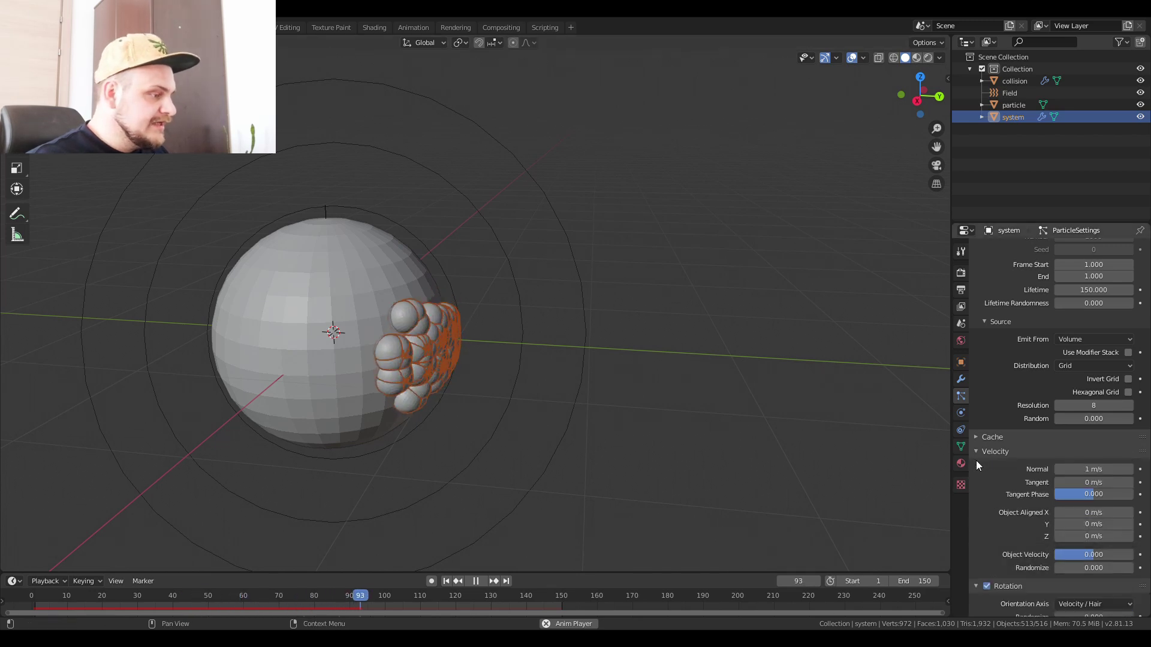
{"action": "left_click", "coordinate": [975, 465]}
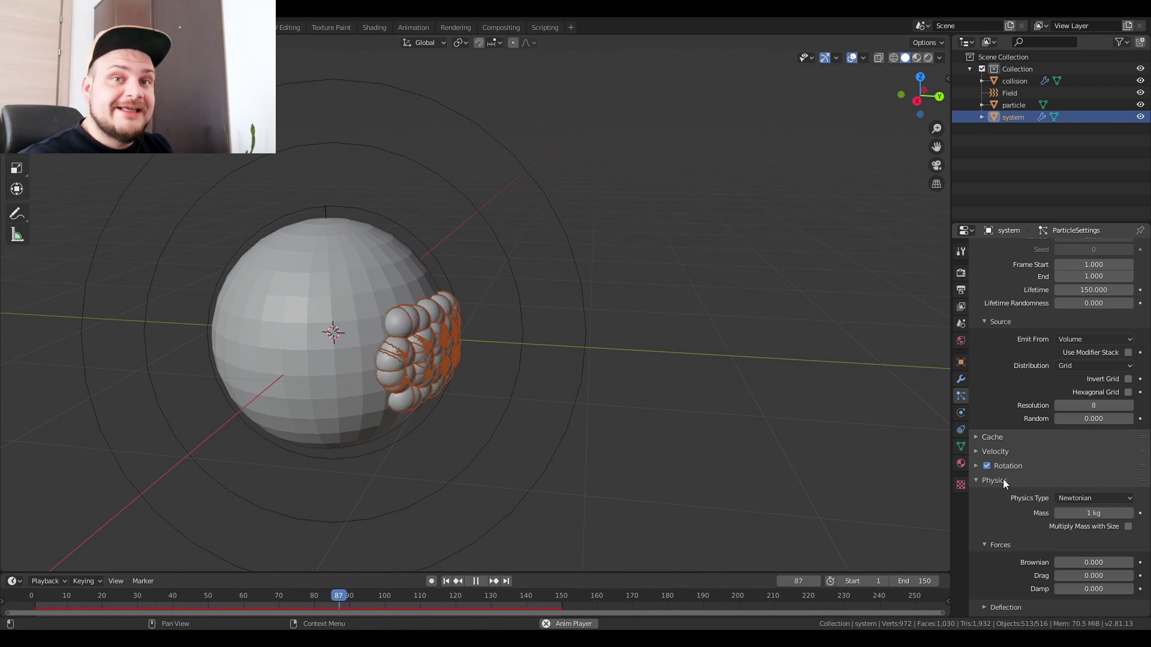
Switch the cube's particle physics to Fluid and lower grid resolution to 6
{"action": "left_click", "coordinate": [1086, 498]}
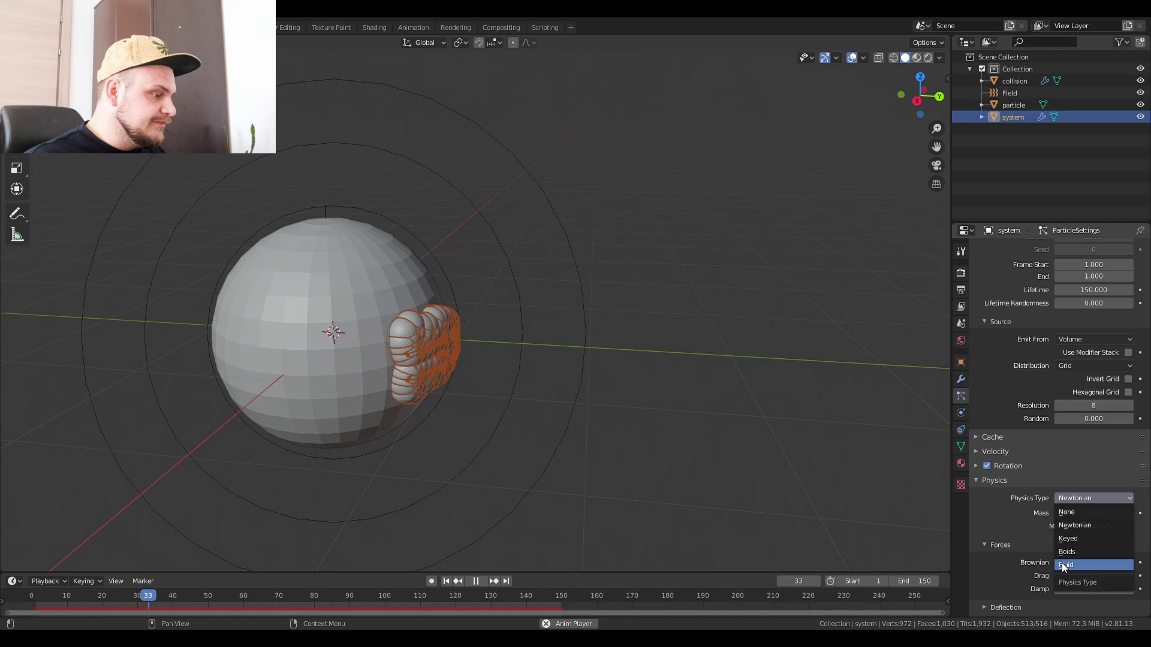
{"action": "left_click", "coordinate": [1064, 565]}
{"action": "middle_click_drag", "start_coordinate": [459, 362], "coordinate": [462, 322], "text": "shift"}
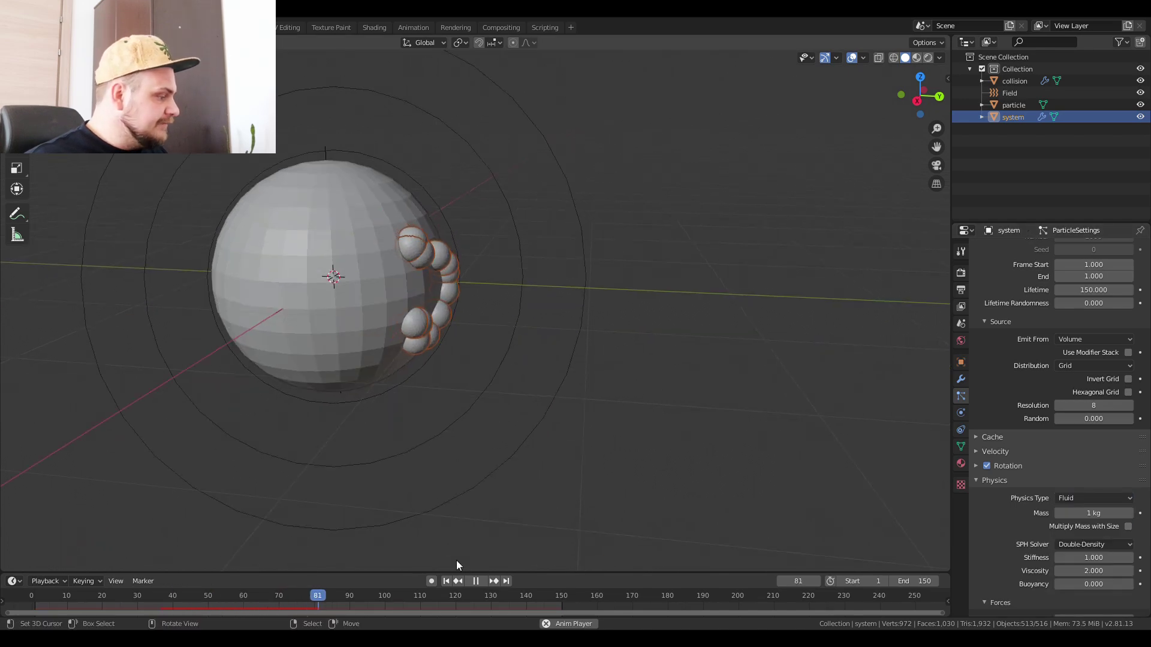
{"action": "left_click", "coordinate": [446, 581]}
{"action": "middle_click_drag", "start_coordinate": [430, 411], "coordinate": [459, 390]}
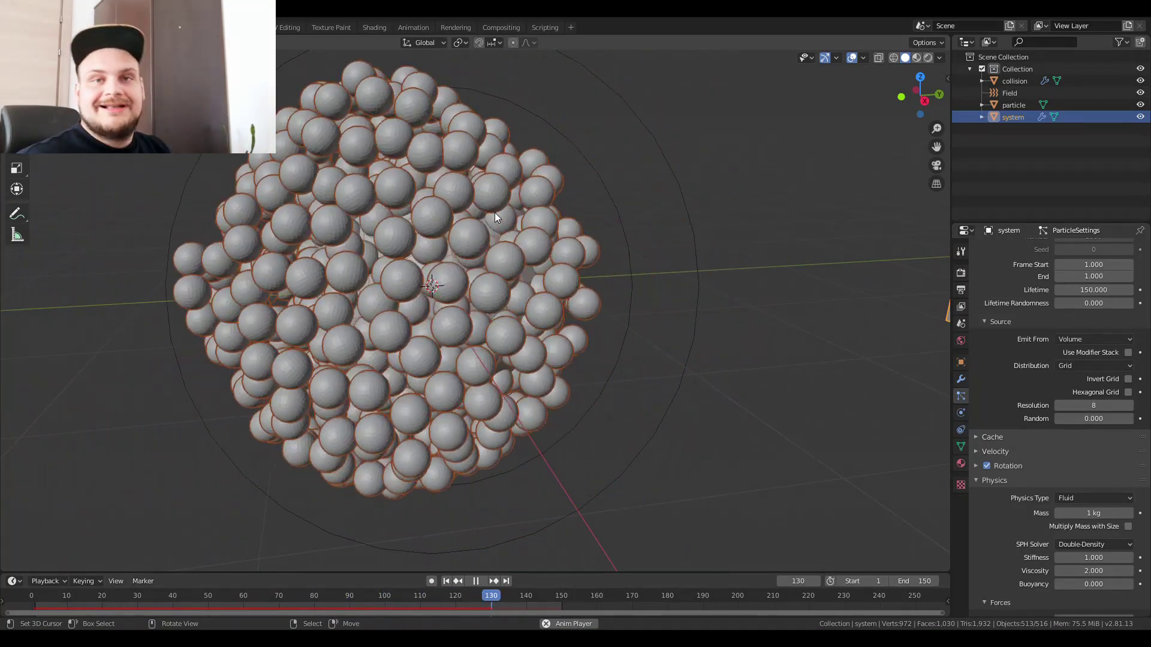
{"action": "middle_click_drag", "start_coordinate": [552, 200], "coordinate": [611, 220]}
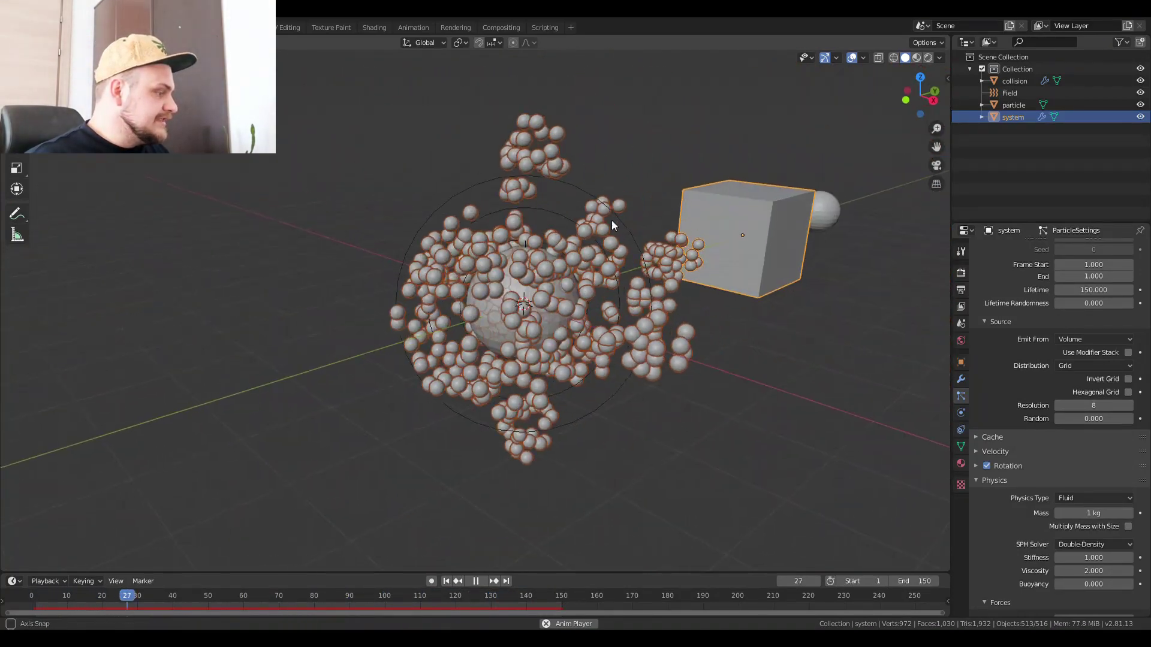
{"action": "left_click_drag", "start_coordinate": [1081, 404], "coordinate": [1056, 407]}
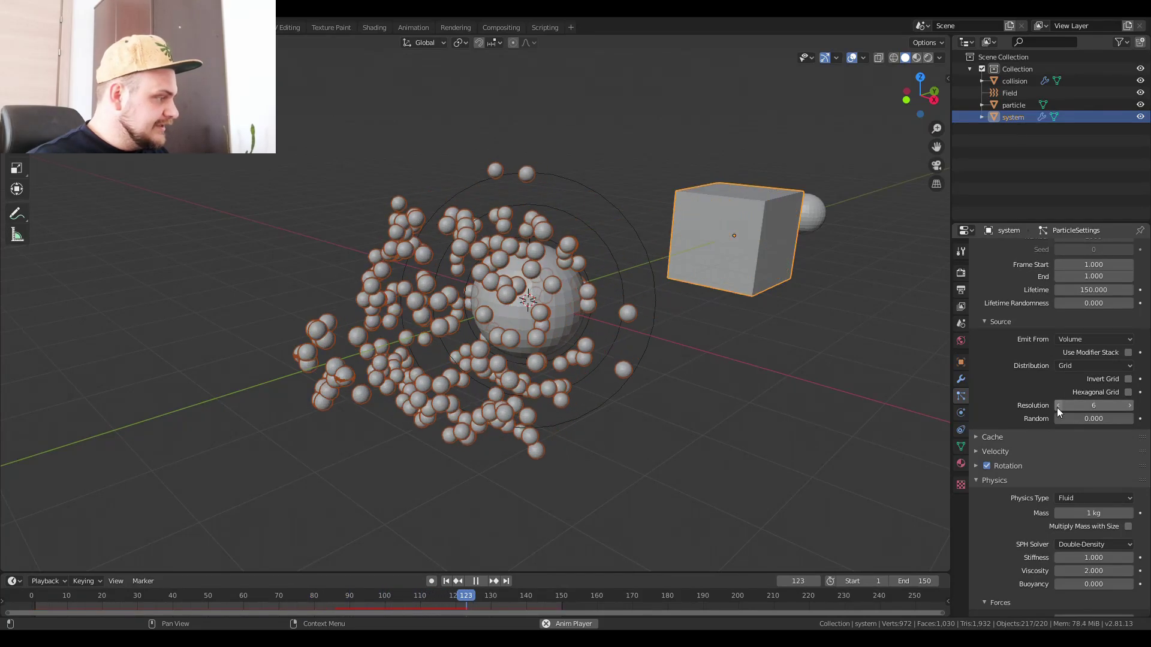
{"action": "scroll", "coordinate": [685, 266], "scroll_direction": "up", "scroll_amount": 3}
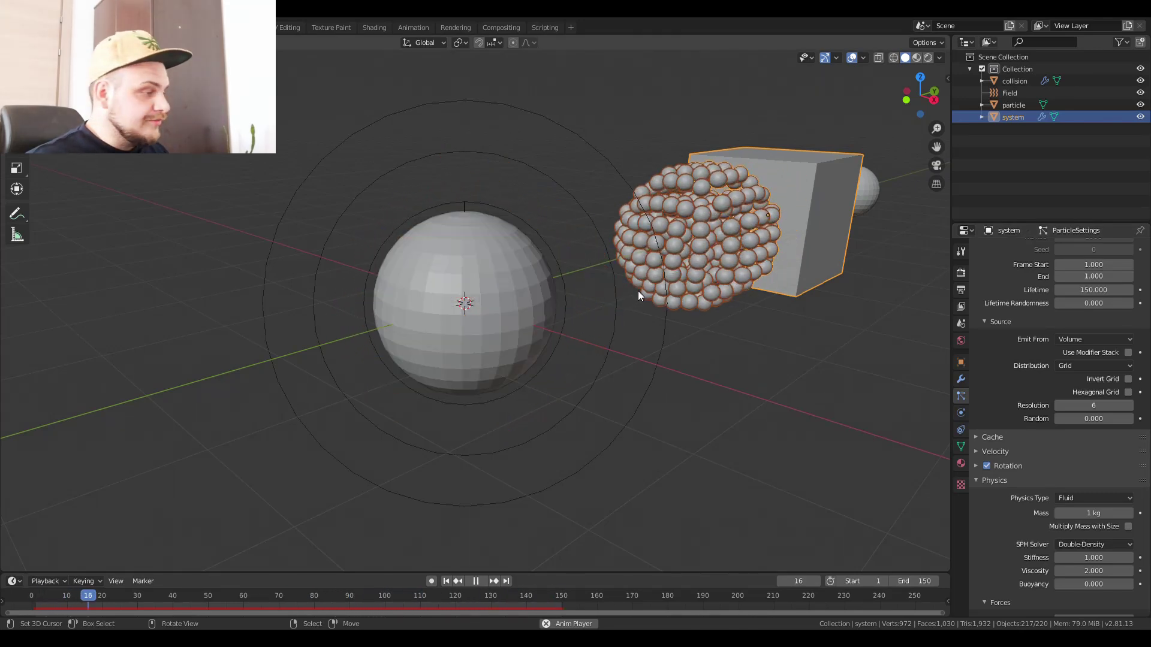
Select the force field and set its Flow to 3.000
{"action": "left_click", "coordinate": [613, 315]}
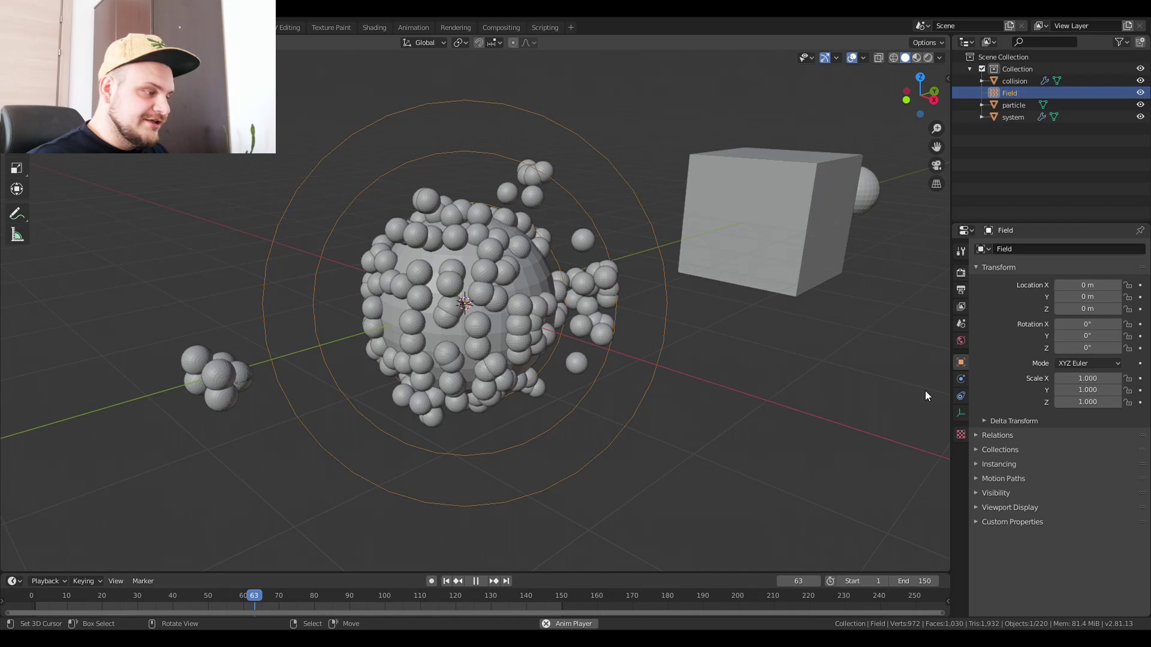
{"action": "left_click", "coordinate": [961, 380]}
{"action": "left_click_drag", "start_coordinate": [1093, 367], "coordinate": [1110, 367]}
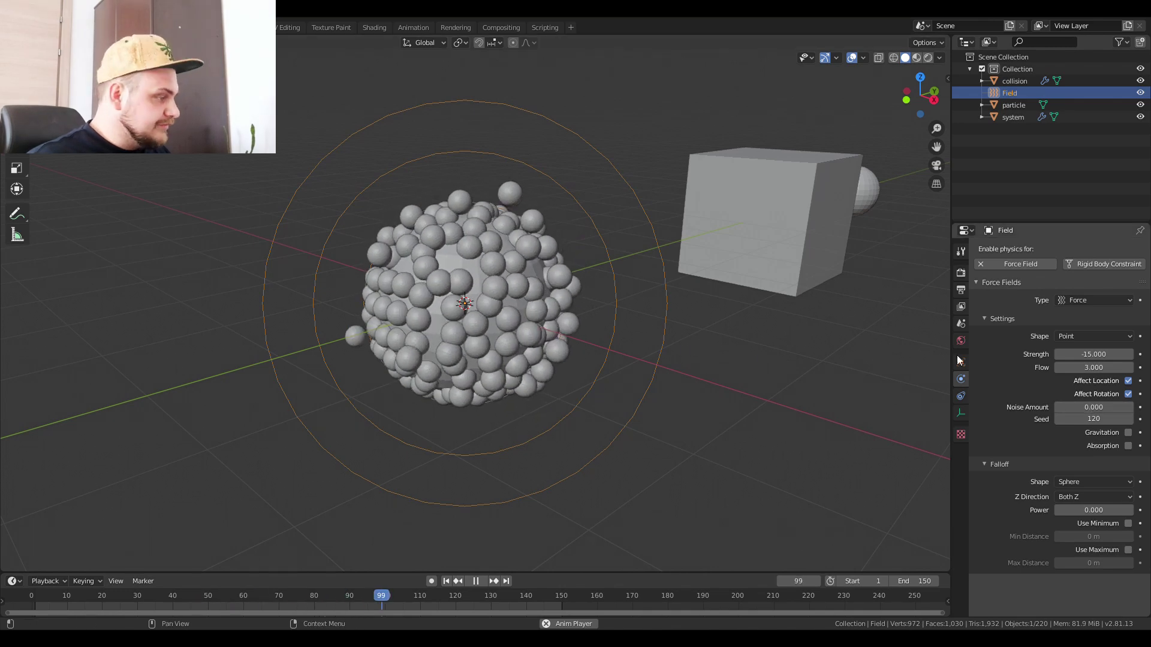
Select the emitter cube and raise its particles' fluid Viscosity from 2 to 3.000
{"action": "left_click", "coordinate": [775, 253]}
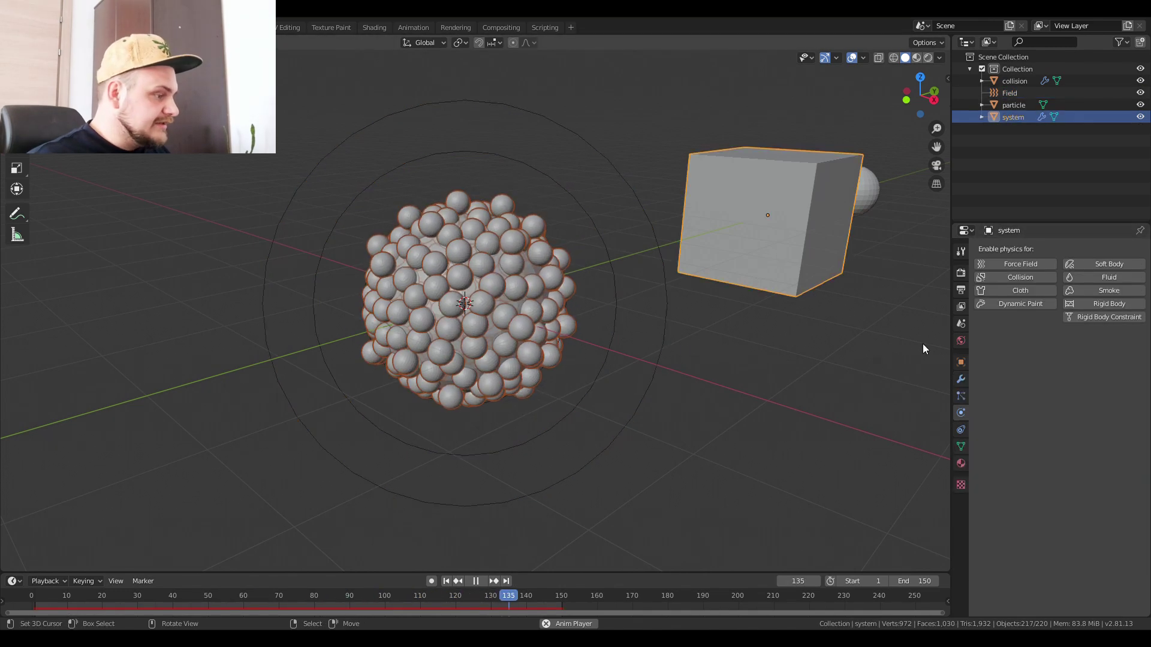
{"action": "left_click", "coordinate": [960, 396]}
{"action": "scroll", "coordinate": [1084, 456], "scroll_direction": "down", "scroll_amount": 8}
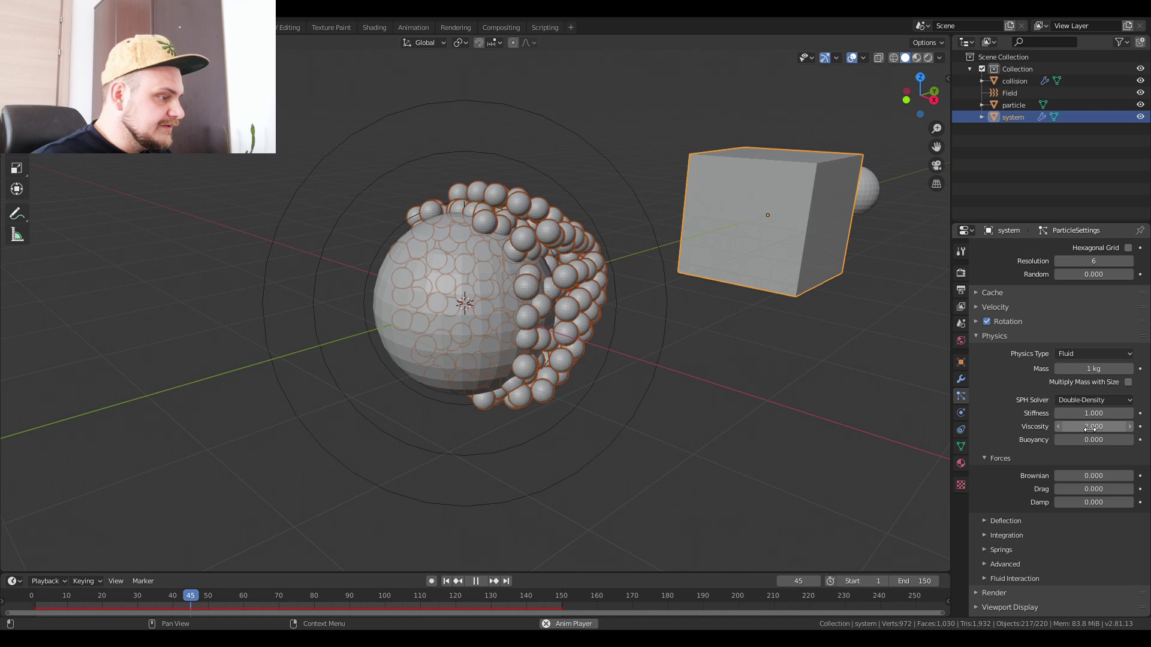
{"action": "left_click_drag", "start_coordinate": [1090, 413], "coordinate": [1109, 426]}
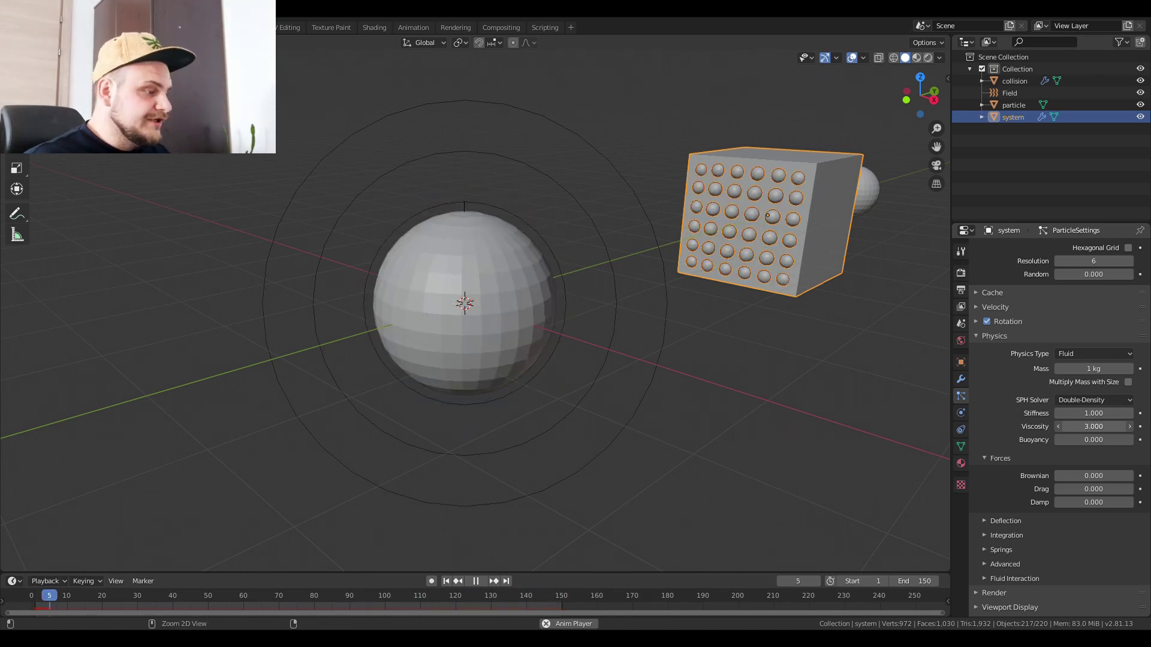
Expand the Integration and Deflection subpanels of the particle settings
{"action": "scroll", "coordinate": [650, 398], "scroll_direction": "up", "scroll_amount": 2}
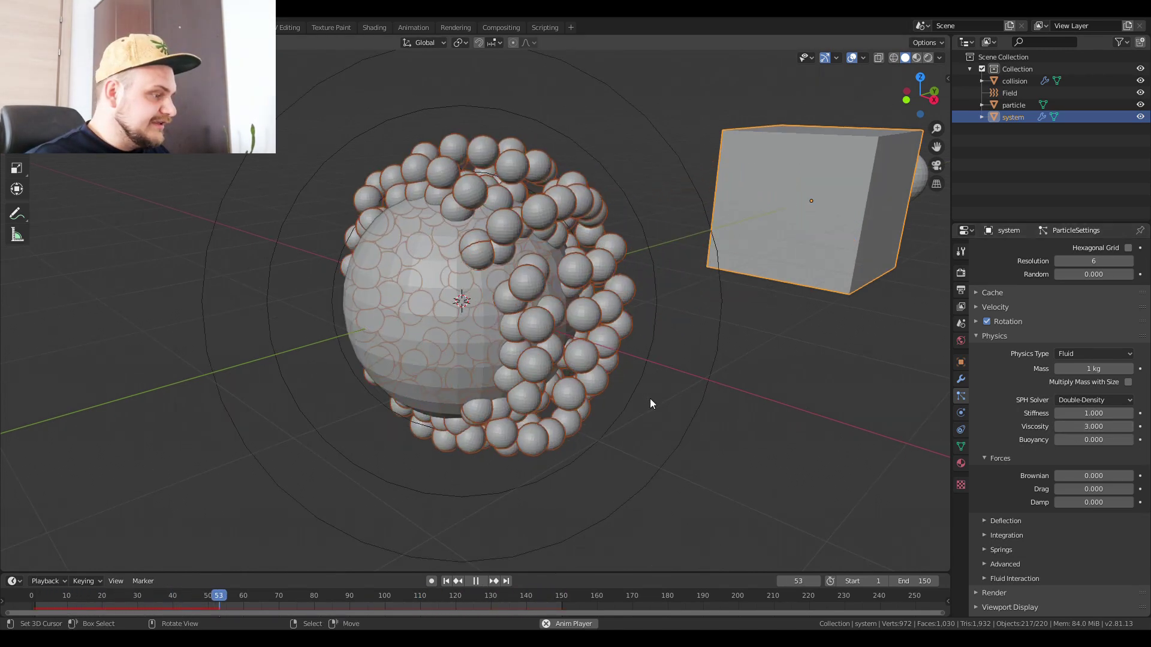
{"action": "left_click", "coordinate": [1006, 537]}
{"action": "scroll", "coordinate": [1011, 539], "scroll_direction": "down", "scroll_amount": 3}
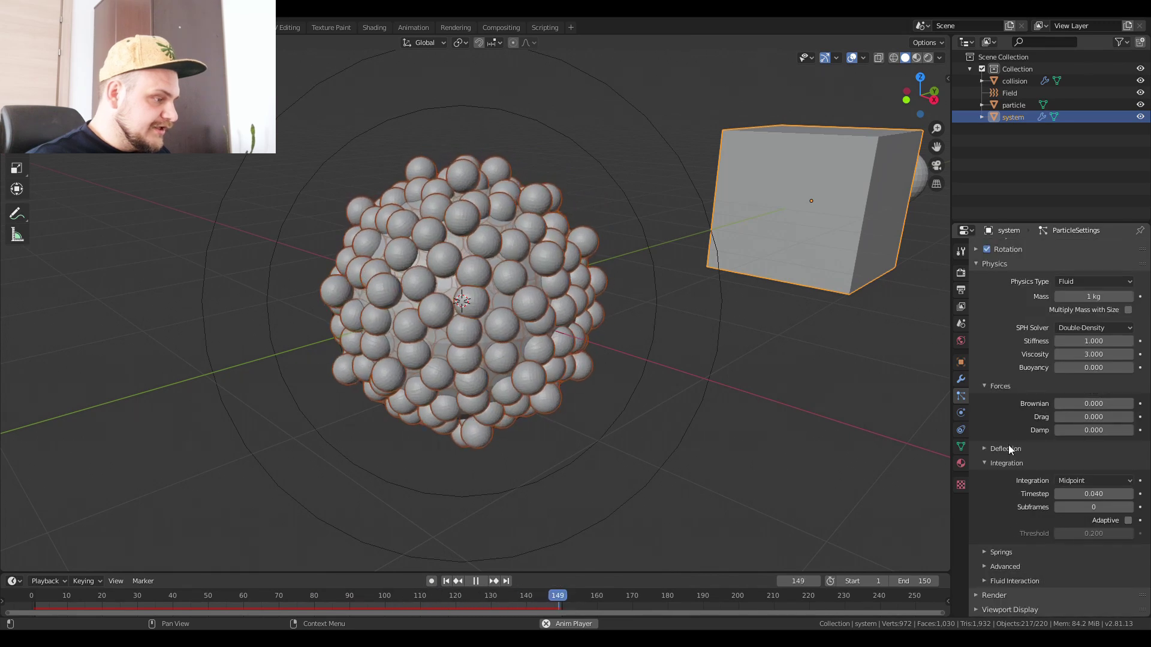
{"action": "left_click", "coordinate": [1008, 449]}
{"action": "scroll", "coordinate": [1005, 528], "scroll_direction": "down", "scroll_amount": 3}
Expand the Advanced fluid settings and set Repulsion Factor to 2.000
{"action": "left_click", "coordinate": [1009, 540]}
{"action": "scroll", "coordinate": [1014, 543], "scroll_direction": "down", "scroll_amount": 1}
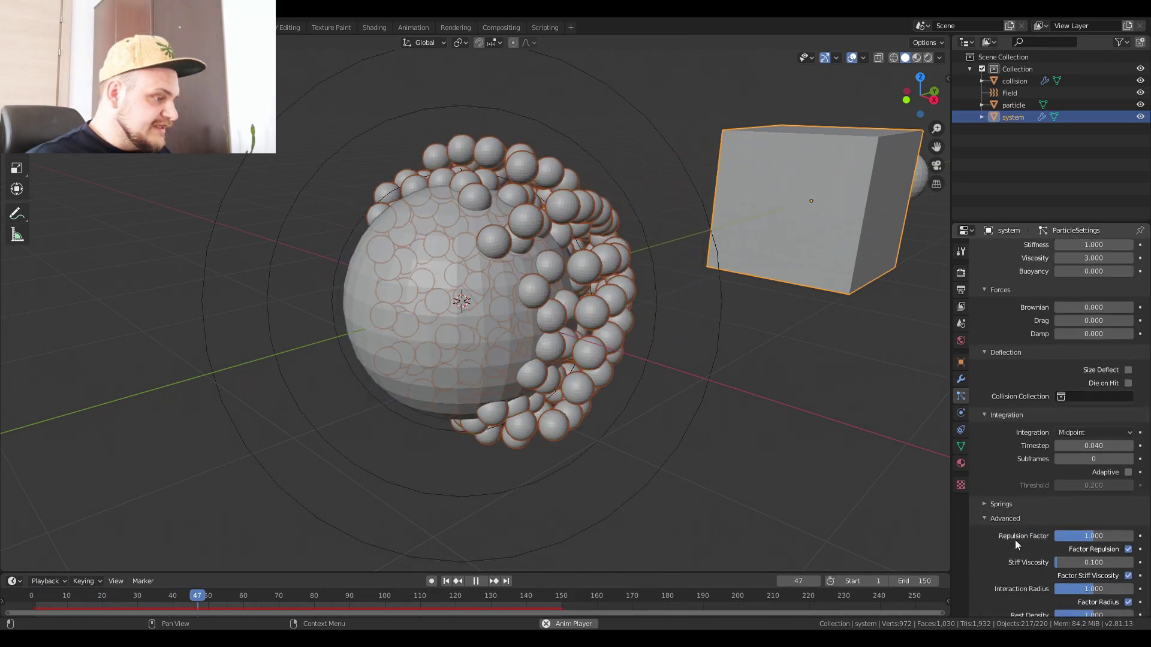
{"action": "scroll", "coordinate": [1016, 539], "scroll_direction": "down", "scroll_amount": 4}
{"action": "left_click_drag", "start_coordinate": [1075, 440], "coordinate": [1114, 439]}
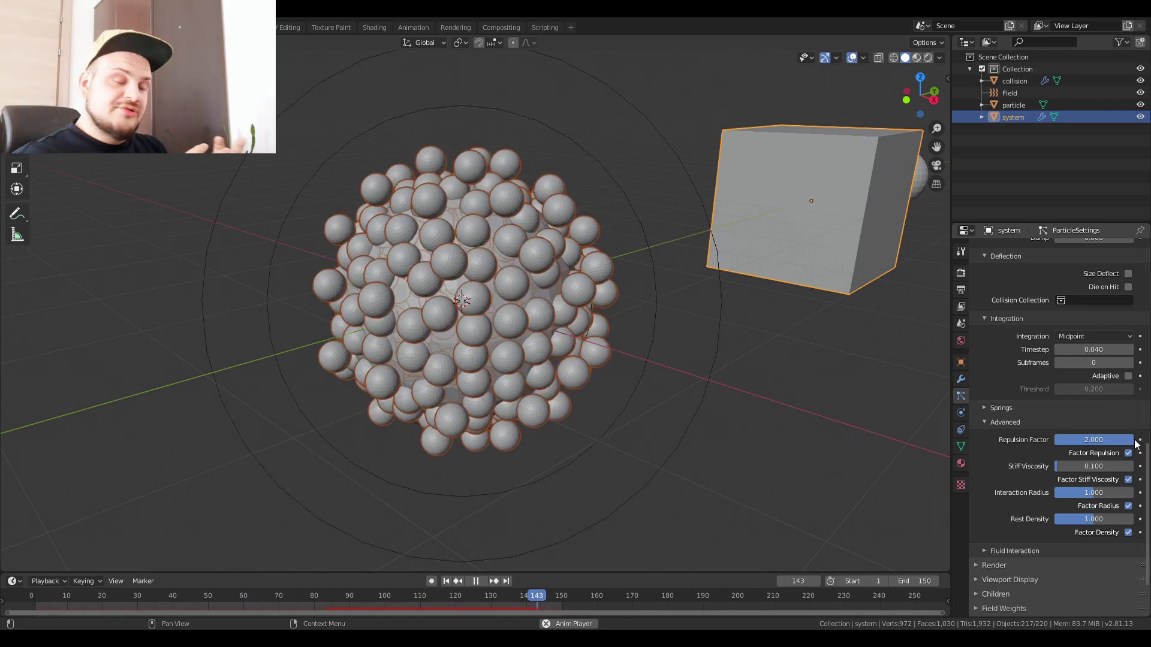
Try larger and smaller Interaction Radius values, re-enable Factor Stiff Viscosity, and reset radius to 1.000
{"action": "left_click_drag", "start_coordinate": [1109, 493], "coordinate": [1146, 493]}
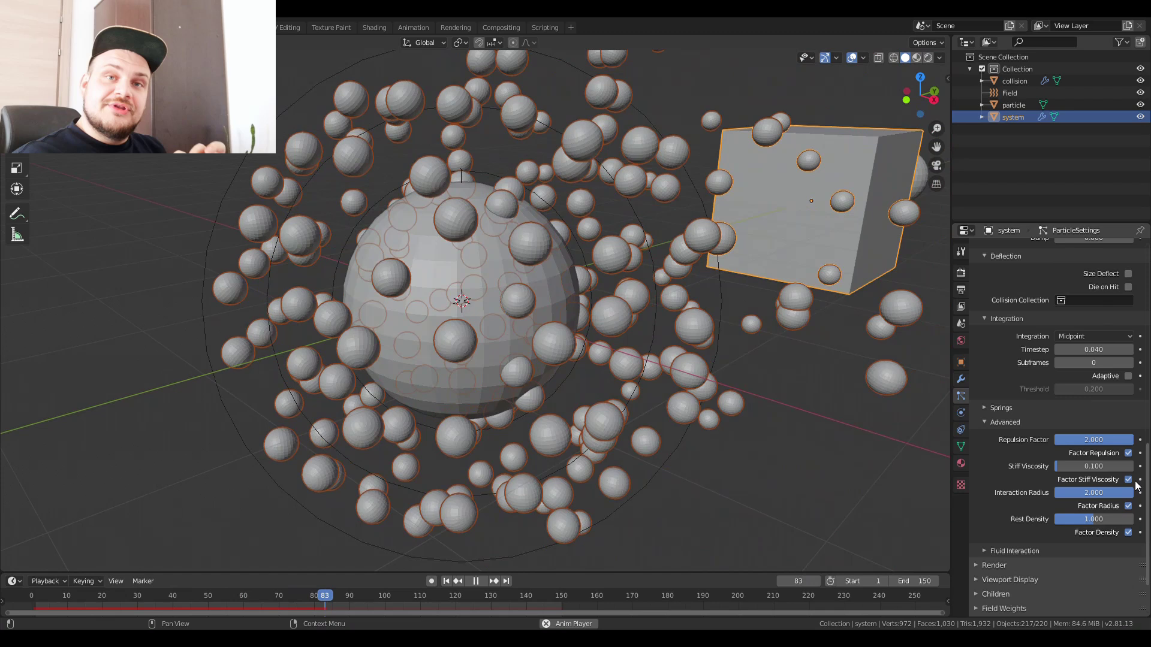
{"action": "left_click_drag", "start_coordinate": [1103, 493], "coordinate": [1061, 493]}
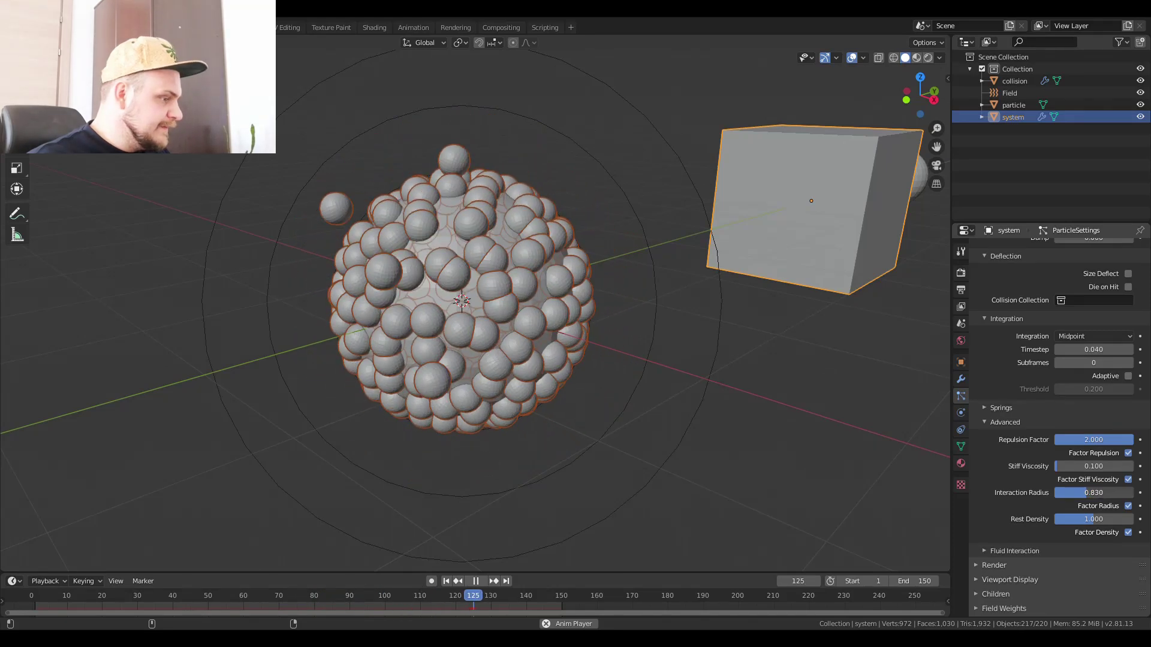
{"action": "left_click_drag", "start_coordinate": [1060, 493], "coordinate": [1060, 492]}
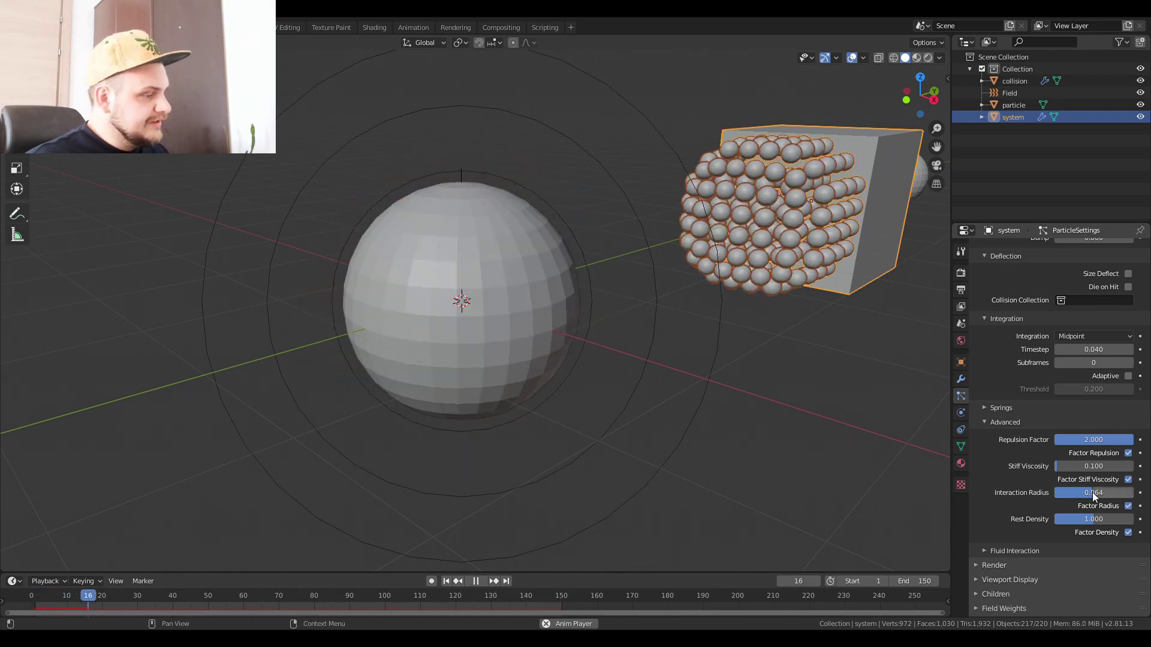
{"action": "left_click", "coordinate": [1110, 479]}
{"action": "left_click", "coordinate": [1110, 479]}
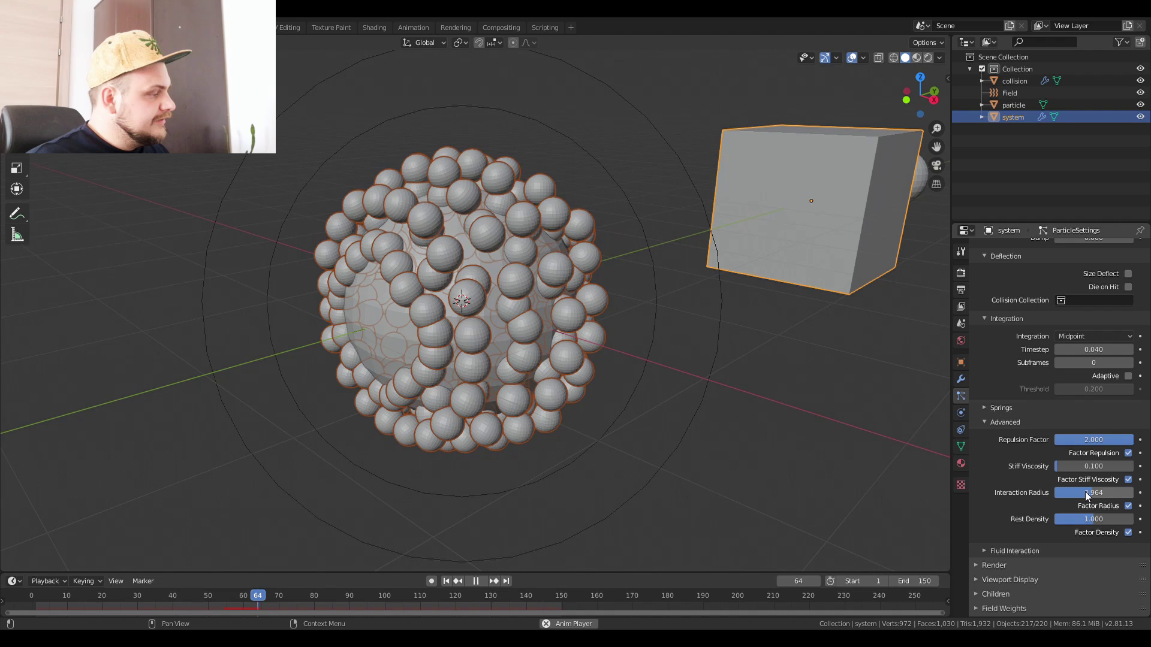
{"action": "left_click", "coordinate": [1102, 492]}
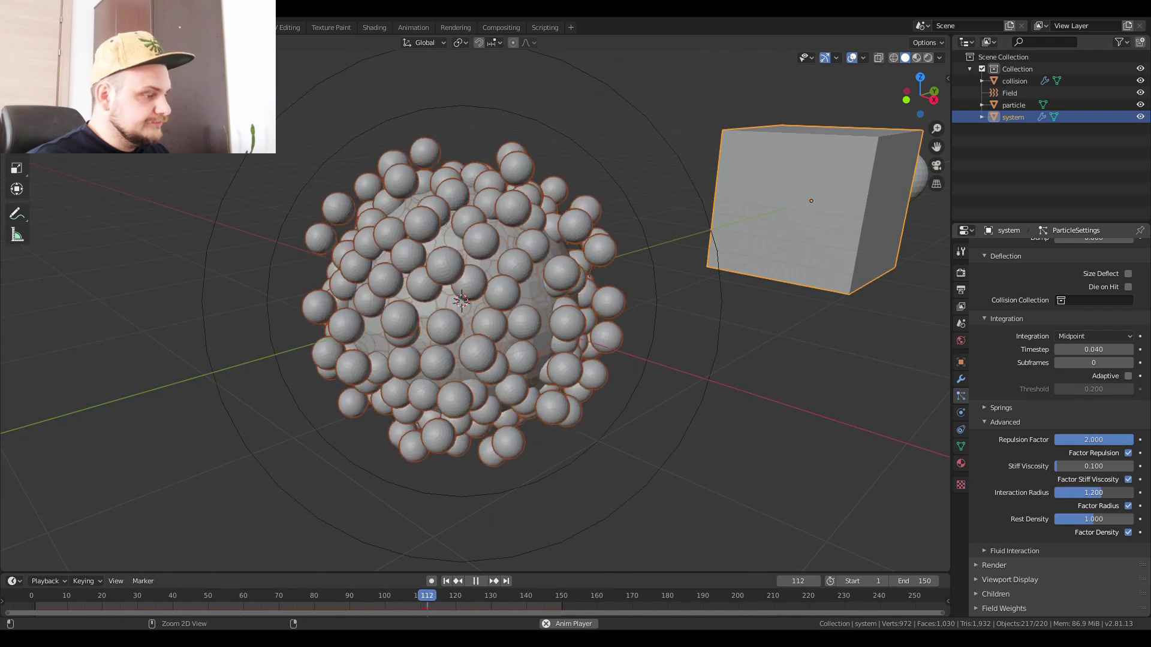
{"action": "left_click_drag", "start_coordinate": [1101, 493], "coordinate": [1079, 493]}
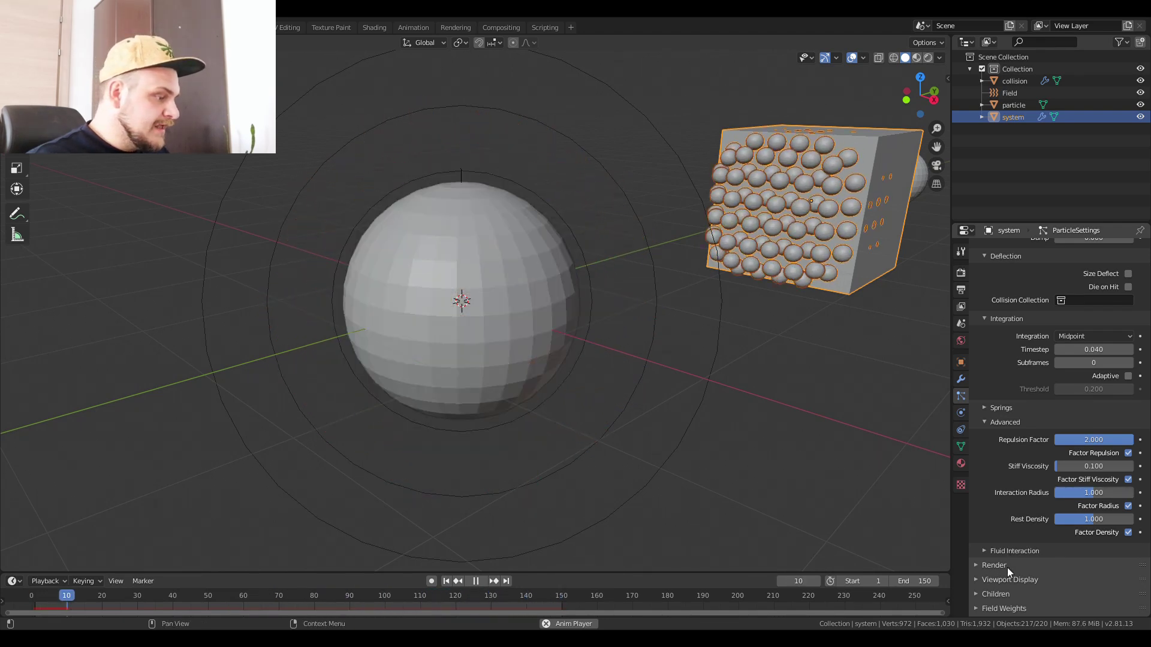
{"action": "scroll", "coordinate": [1019, 539], "scroll_direction": "down", "scroll_amount": 3}
Make each particle emit a Force-type field of strength 0.020 with Self Effect on
{"action": "left_click", "coordinate": [1017, 552]}
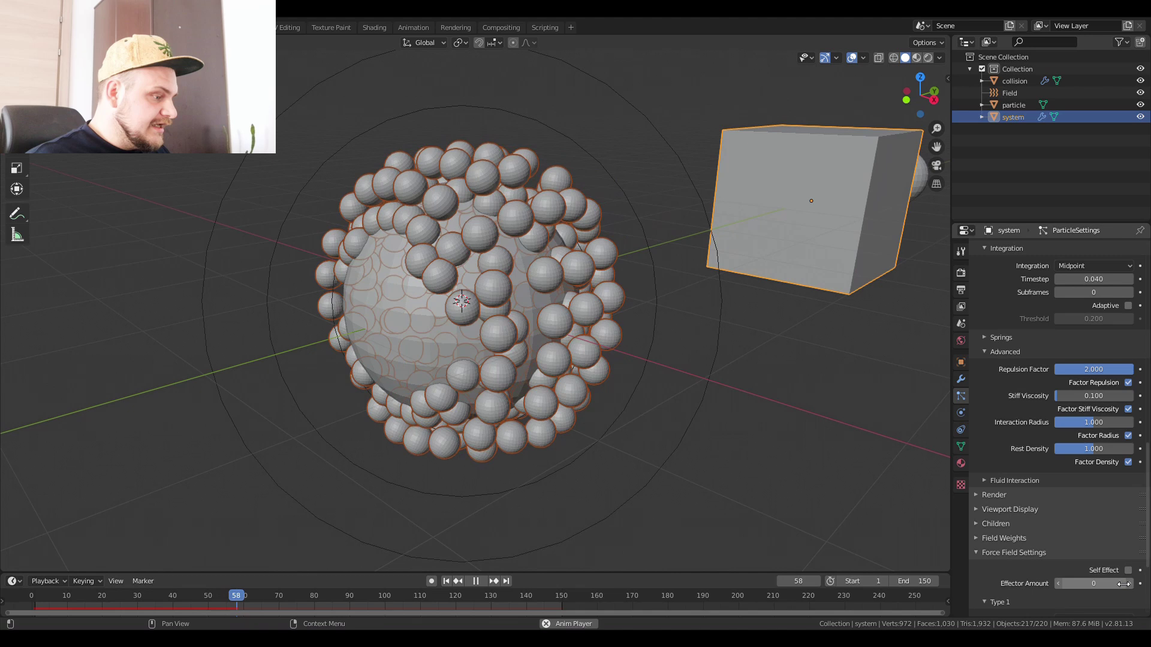
{"action": "scroll", "coordinate": [1083, 545], "scroll_direction": "down", "scroll_amount": 5}
{"action": "left_click", "coordinate": [1067, 500]}
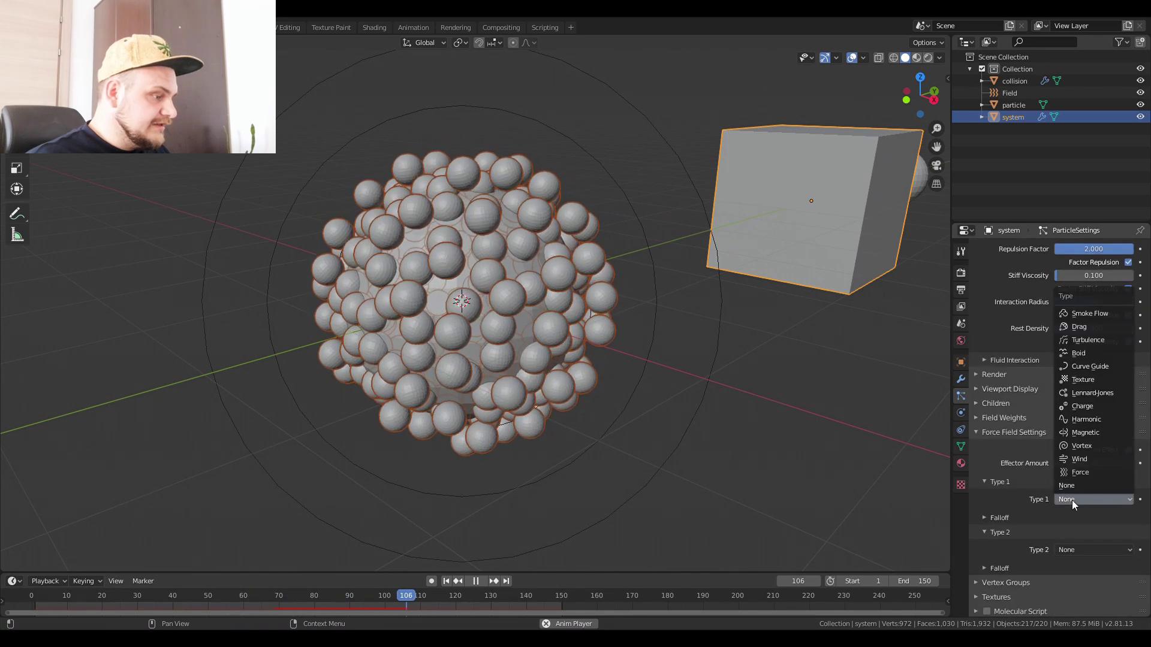
{"action": "left_click", "coordinate": [1077, 472]}
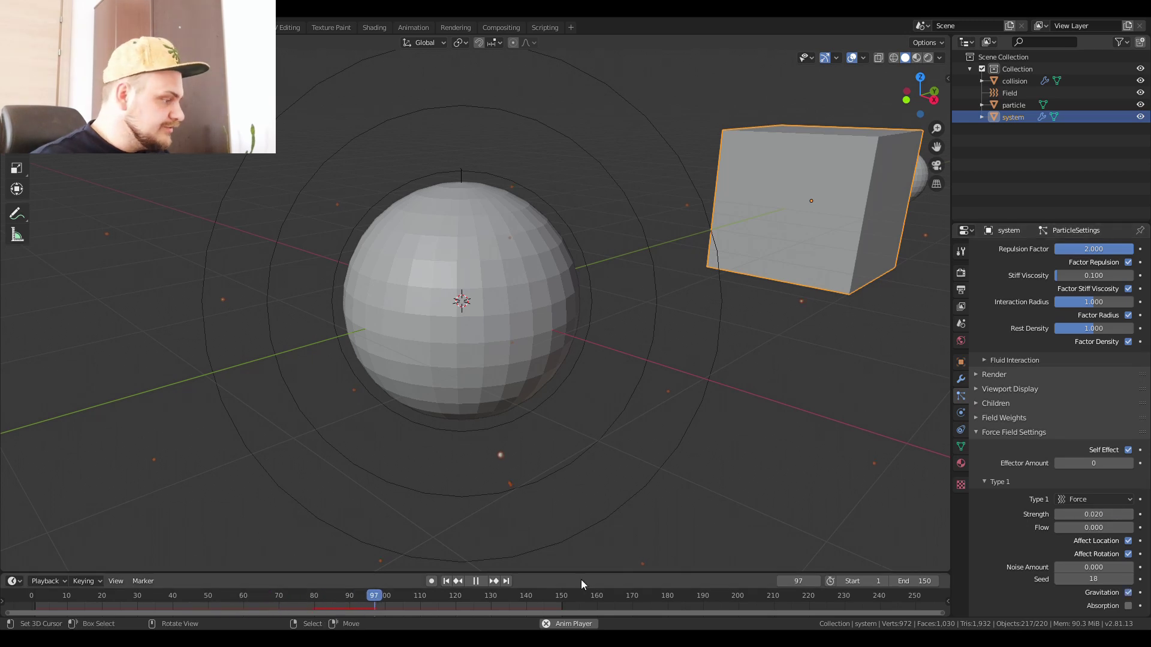
Restart the simulation from the first frame and select the central force field object
{"action": "left_click", "coordinate": [446, 581]}
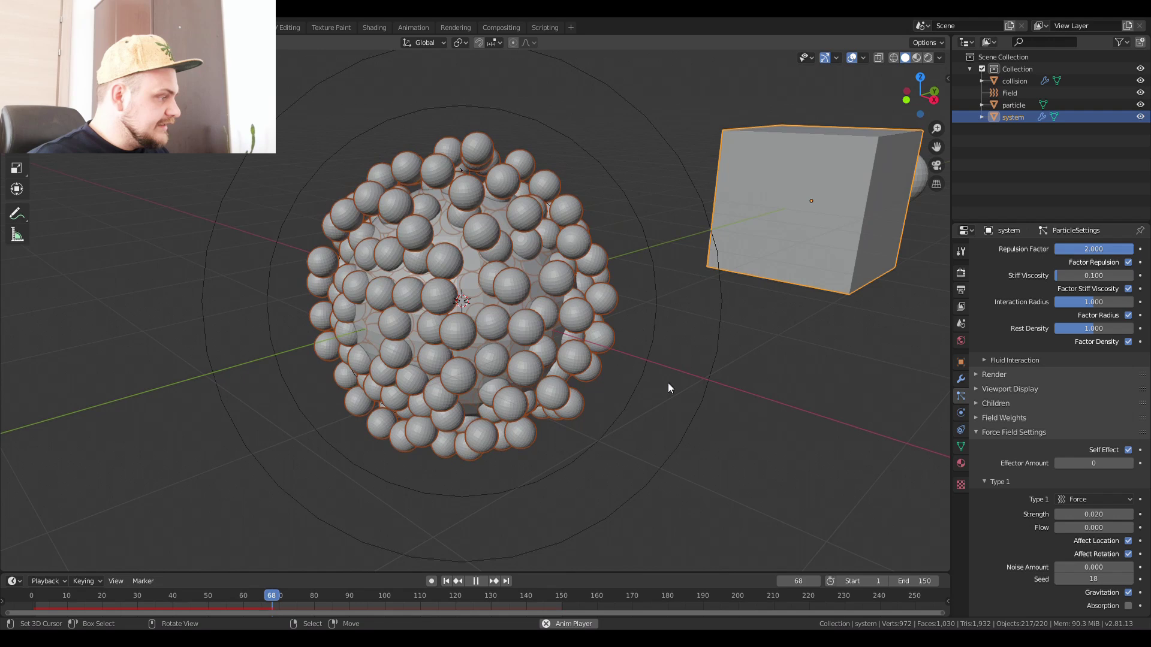
{"action": "middle_click_drag", "start_coordinate": [596, 274], "coordinate": [565, 321]}
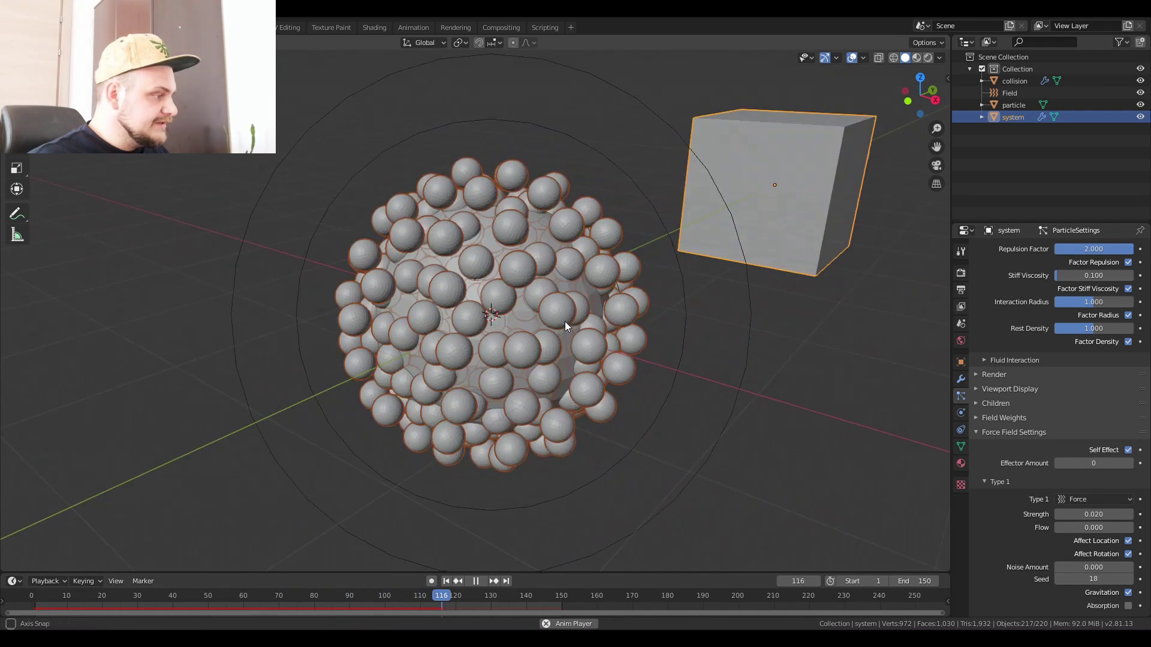
{"action": "left_click", "coordinate": [664, 217]}
Change the central field's Strength from -15.000 to -40.000 and inspect the packed particles
{"action": "left_click", "coordinate": [961, 379]}
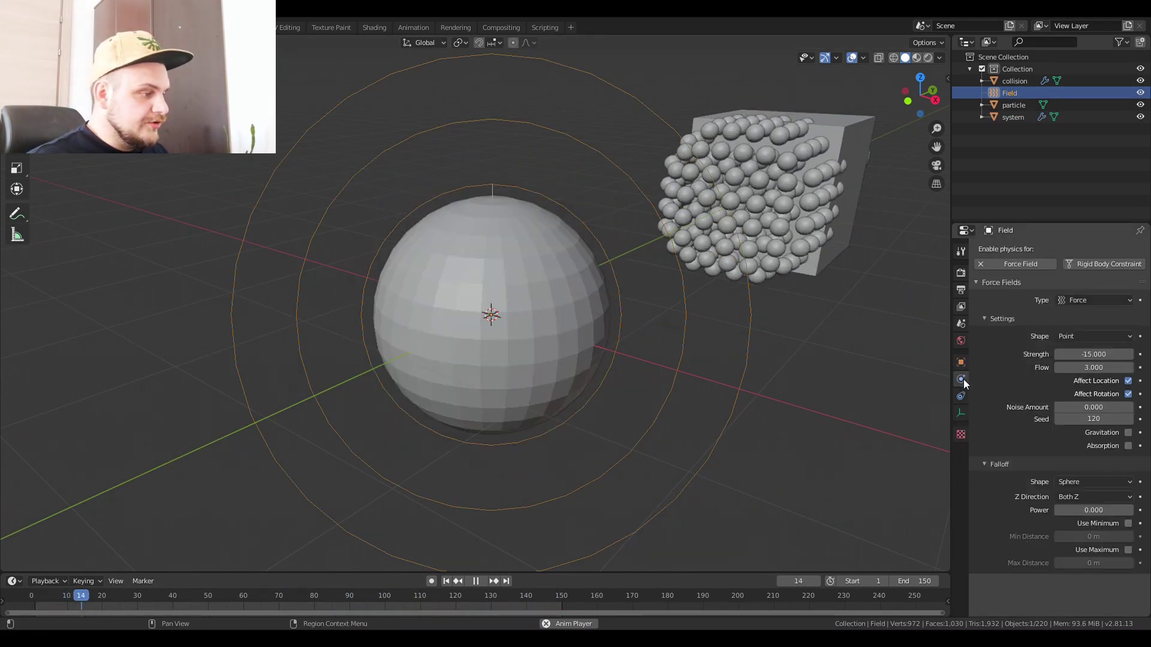
{"action": "left_click_drag", "start_coordinate": [1076, 354], "coordinate": [1052, 354]}
{"action": "scroll", "coordinate": [641, 254], "scroll_direction": "up", "scroll_amount": 2}
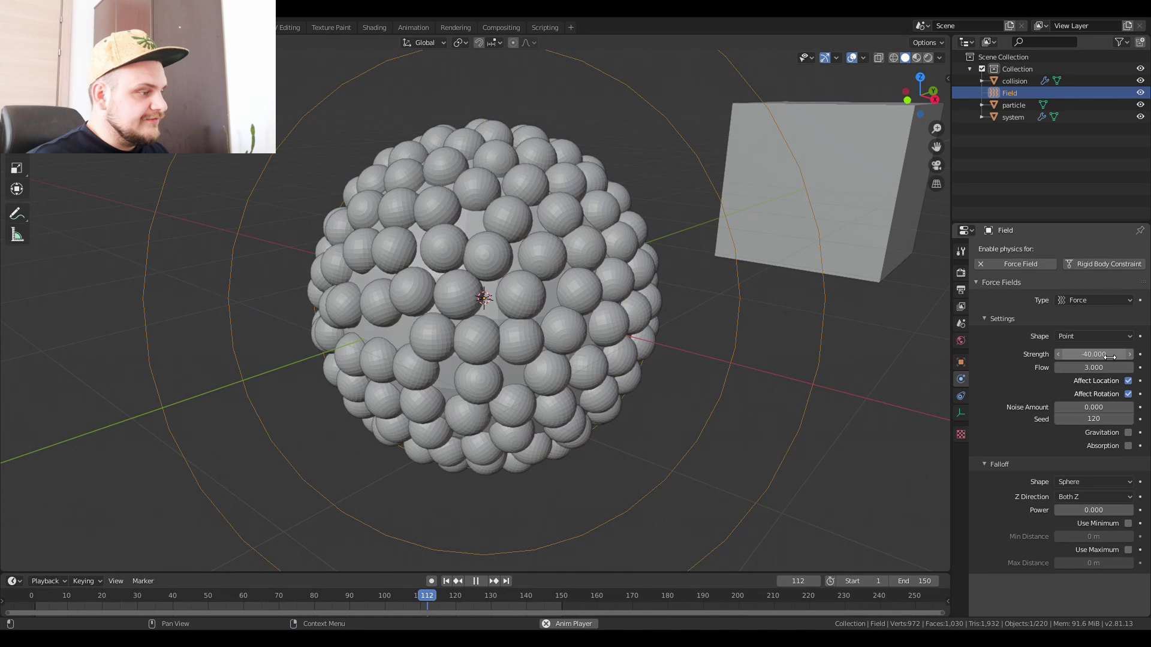
{"action": "scroll", "coordinate": [719, 357], "scroll_direction": "down", "scroll_amount": 2}
{"action": "middle_click_drag", "start_coordinate": [648, 350], "coordinate": [659, 347]}
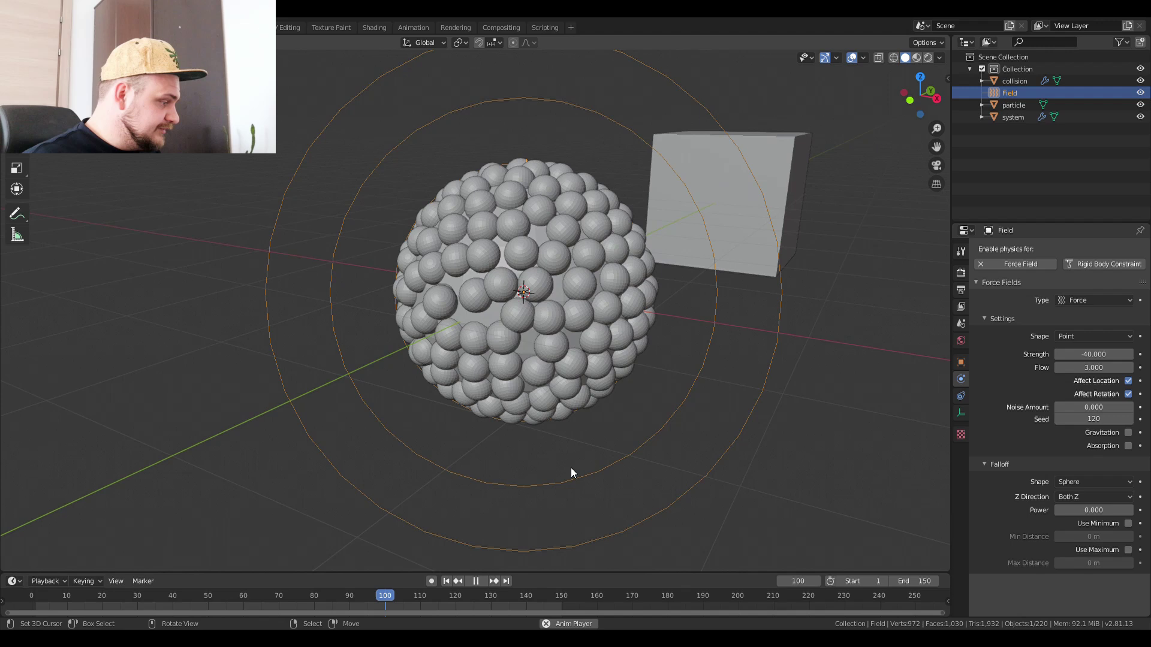
Pause playback at frame 147, then zoom and orbit to inspect the packed sphere shell
{"action": "left_click", "coordinate": [477, 581]}
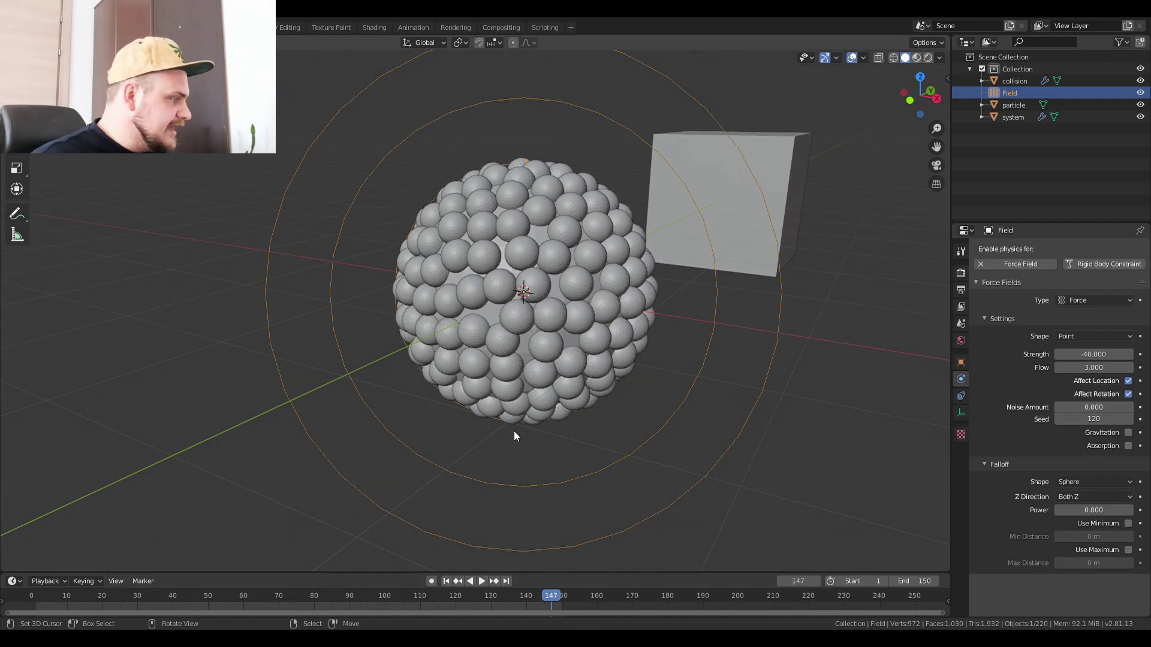
{"action": "scroll", "coordinate": [531, 420], "scroll_direction": "up", "scroll_amount": 5}
{"action": "middle_click_drag", "start_coordinate": [486, 346], "coordinate": [508, 358]}
{"action": "scroll", "coordinate": [645, 319], "scroll_direction": "down", "scroll_amount": 5}
{"action": "scroll", "coordinate": [298, 402], "scroll_direction": "up", "scroll_amount": 5}
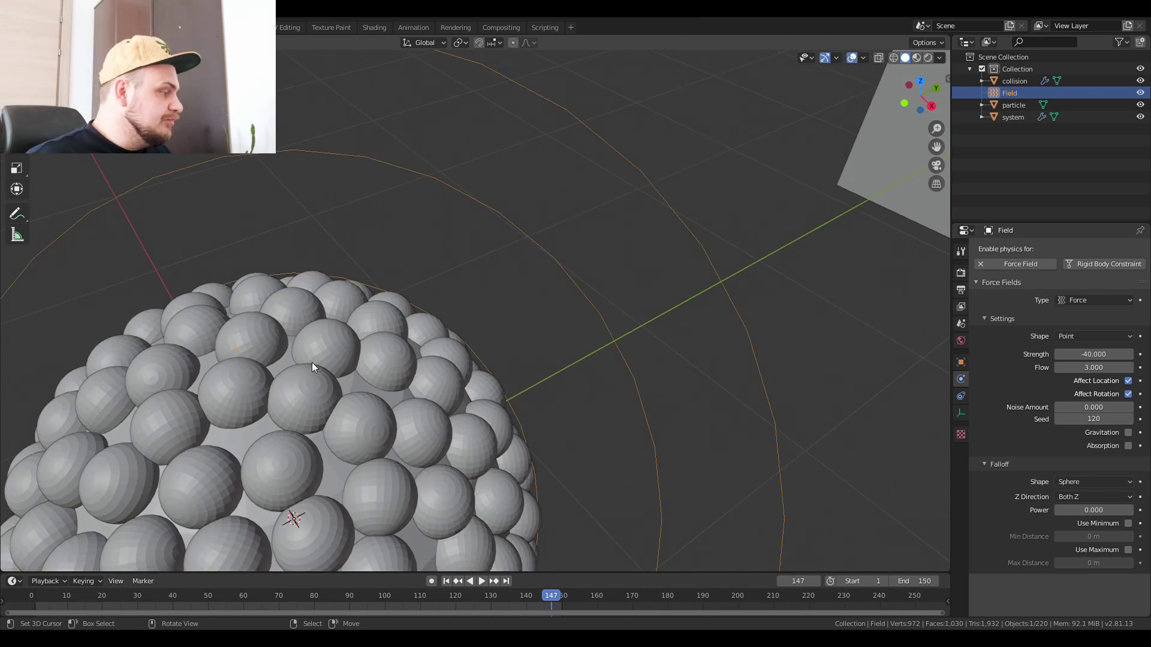
{"action": "scroll", "coordinate": [269, 406], "scroll_direction": "down", "scroll_amount": 5}
{"action": "middle_click_drag", "start_coordinate": [300, 361], "coordinate": [294, 358]}
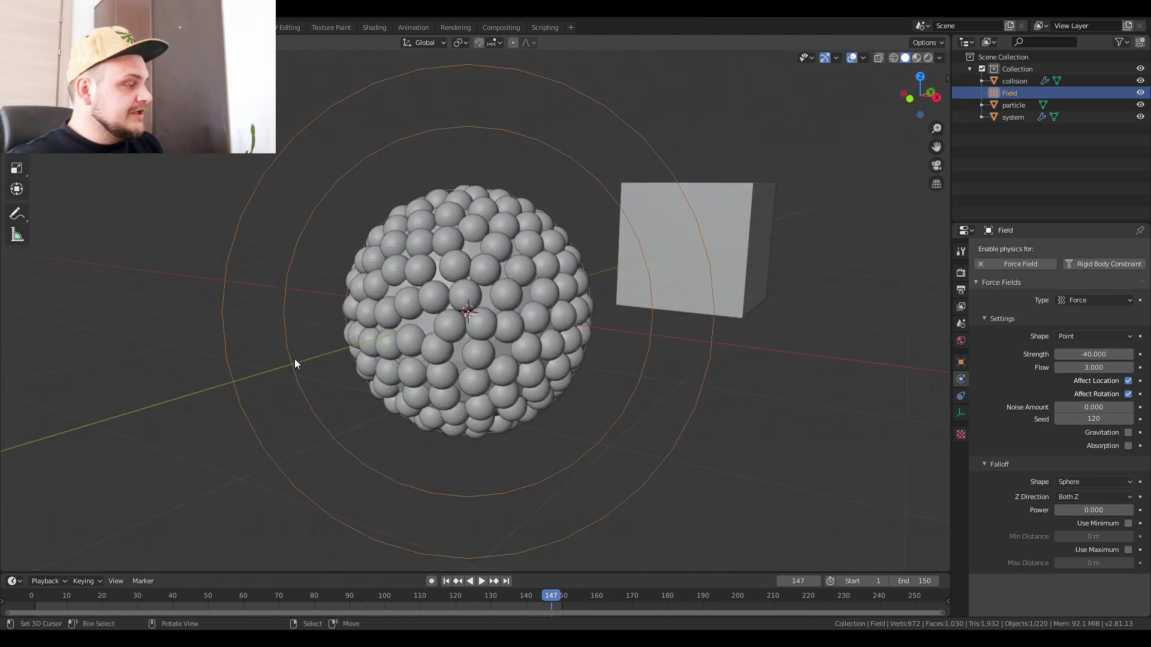